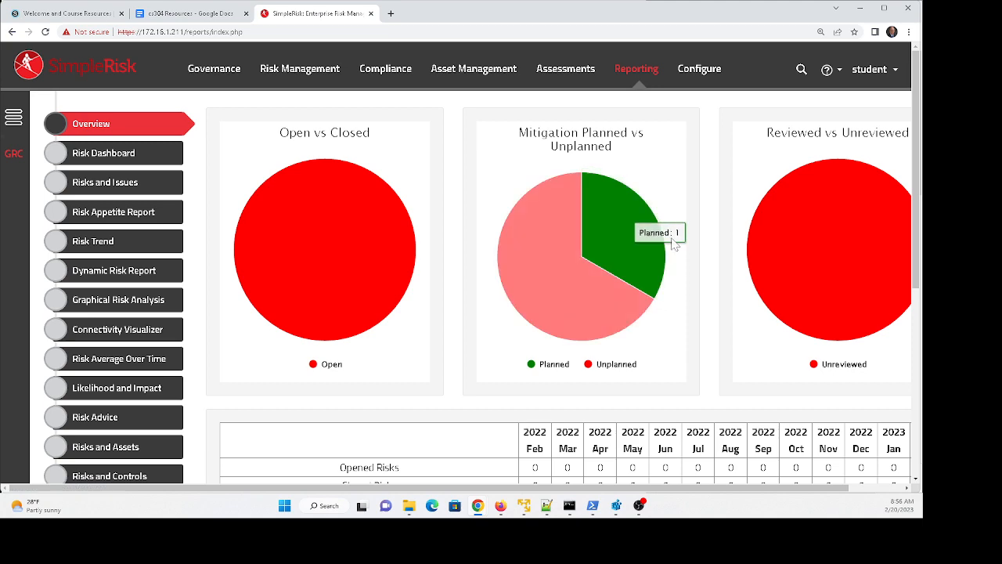
{"action": "scroll", "coordinate": [675, 280], "scroll_direction": "down", "scroll_amount": 2}
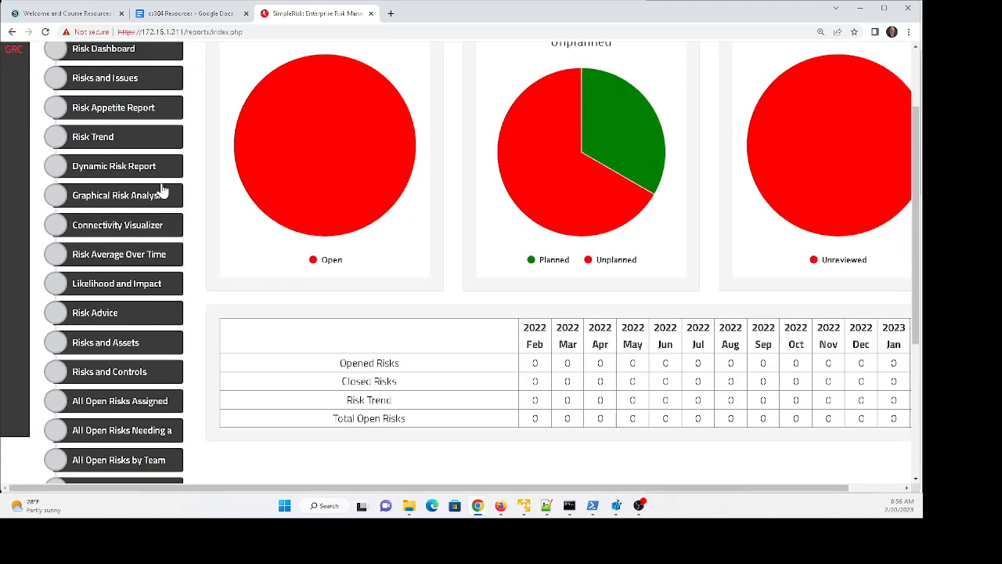
{"action": "scroll", "coordinate": [214, 203], "scroll_direction": "up", "scroll_amount": 1}
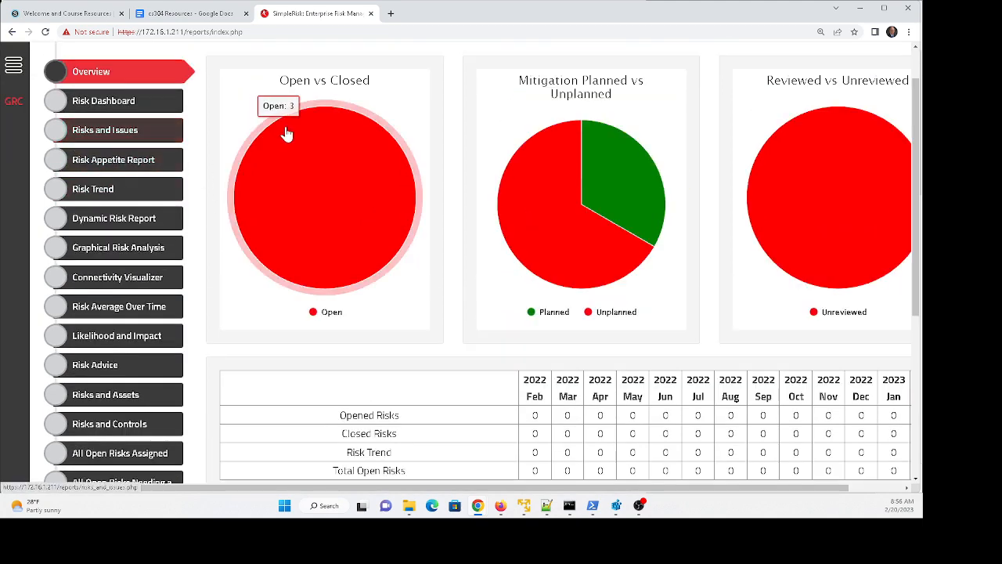
{"action": "scroll", "coordinate": [286, 134], "scroll_direction": "up", "scroll_amount": 1}
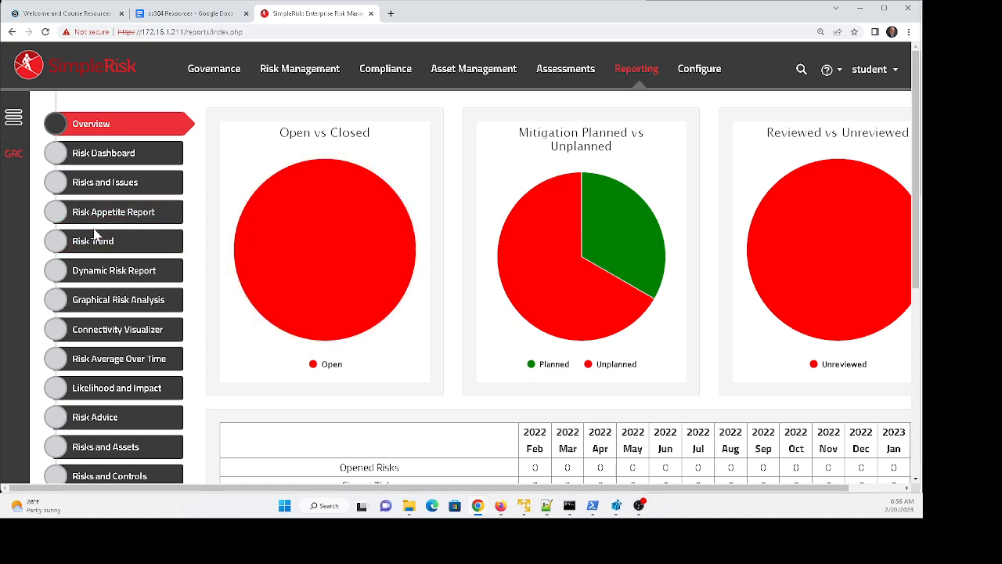
{"action": "scroll", "coordinate": [99, 235], "scroll_direction": "down", "scroll_amount": 1}
{"action": "scroll", "coordinate": [118, 240], "scroll_direction": "up", "scroll_amount": 1}
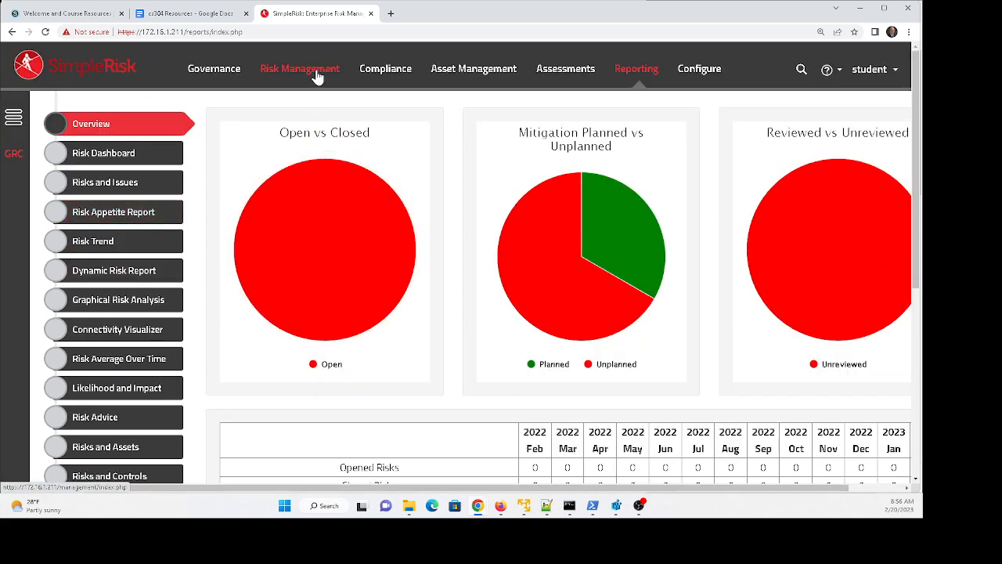
- Open the Manage Assets page of Asset Management and look through the first page of verified assets
{"action": "left_click", "coordinate": [453, 70]}
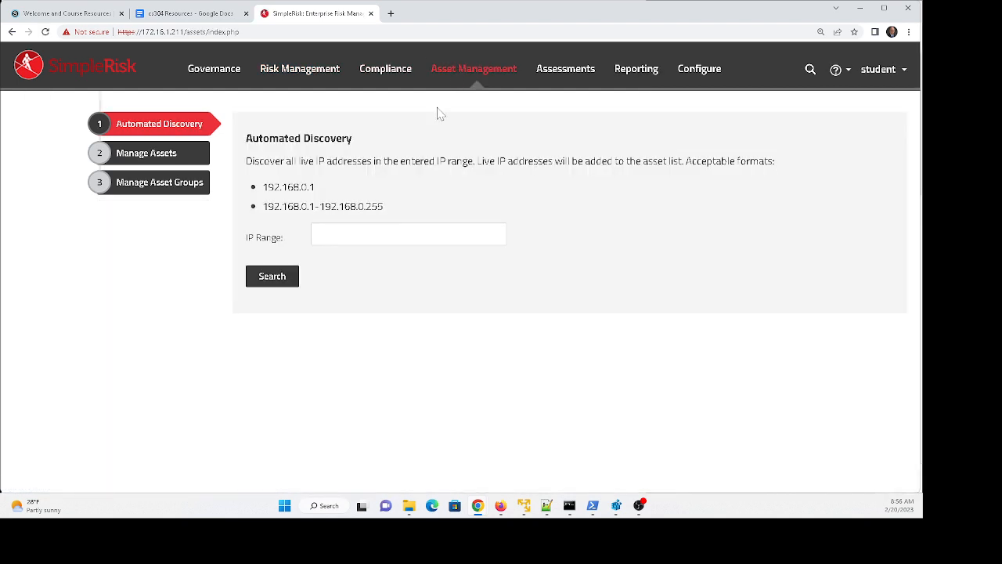
{"action": "left_click", "coordinate": [144, 155]}
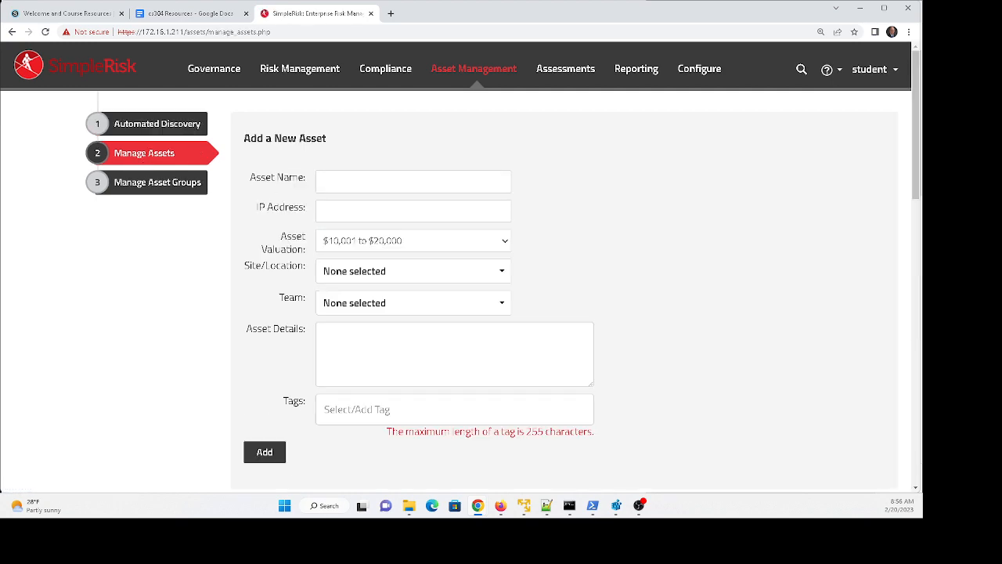
{"action": "scroll", "coordinate": [372, 207], "scroll_direction": "down", "scroll_amount": 2}
{"action": "scroll", "coordinate": [563, 266], "scroll_direction": "down", "scroll_amount": 9}
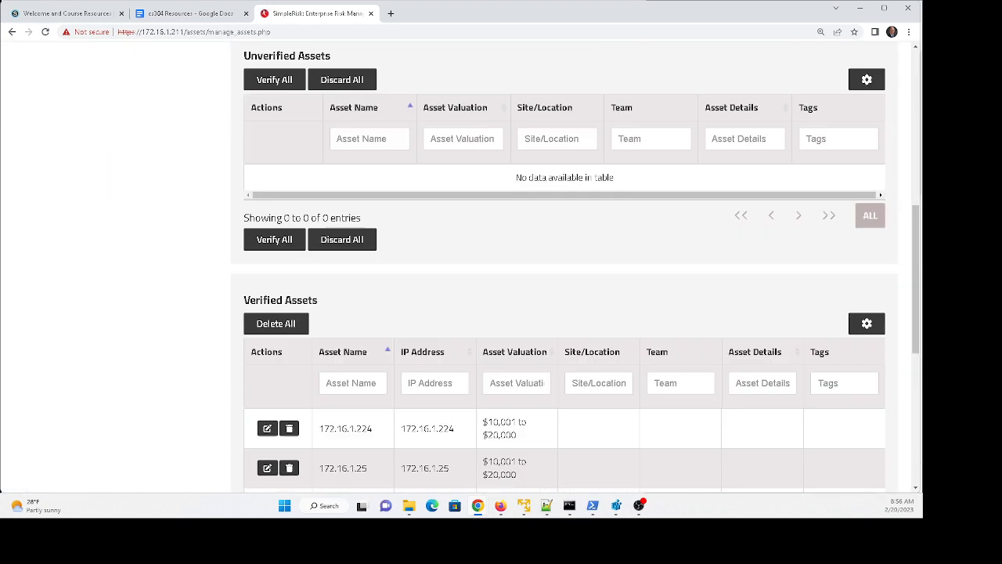
{"action": "scroll", "coordinate": [308, 185], "scroll_direction": "down", "scroll_amount": 1}
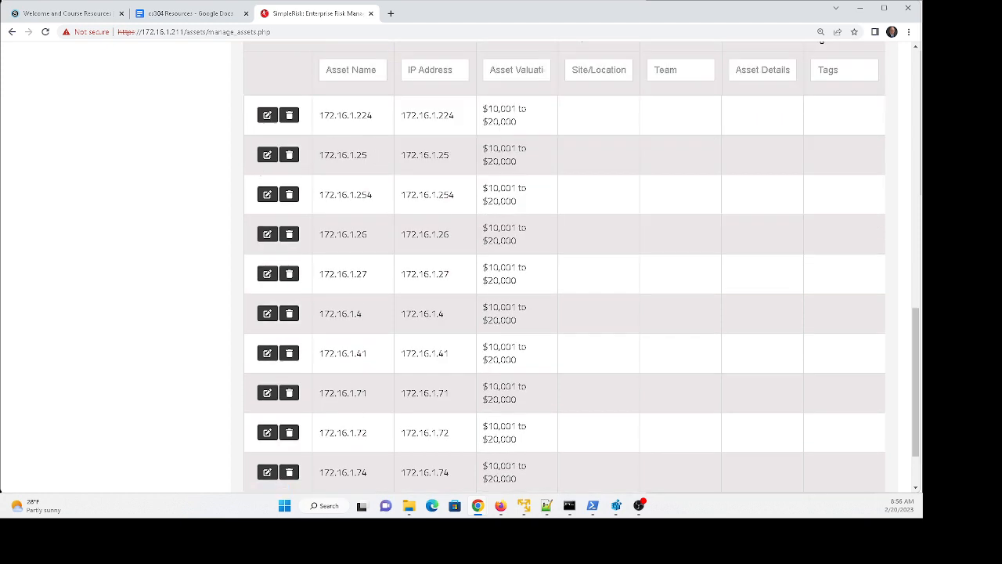
{"action": "scroll", "coordinate": [564, 266], "scroll_direction": "down", "scroll_amount": 2}
{"action": "scroll", "coordinate": [563, 266], "scroll_direction": "up", "scroll_amount": 1}
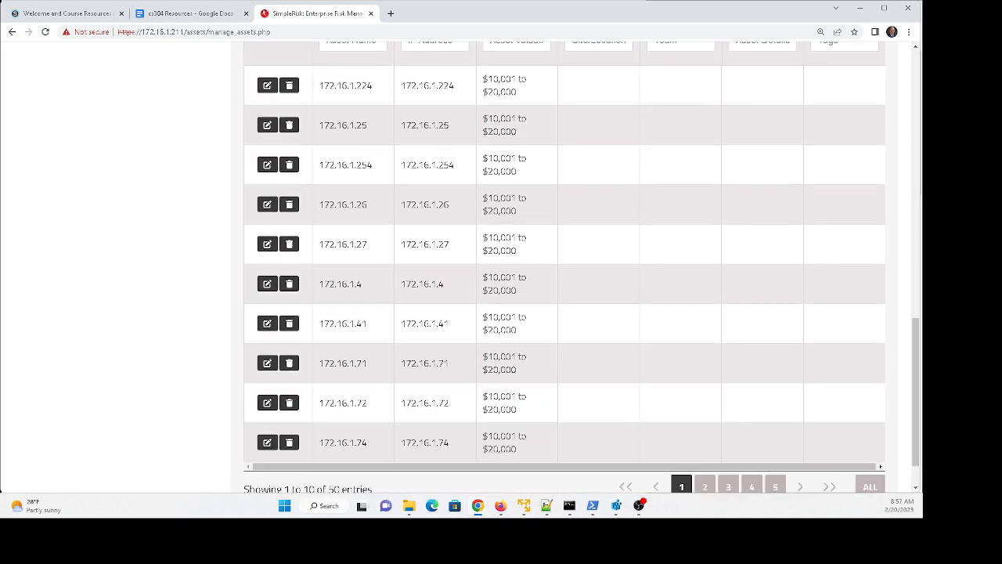
{"action": "scroll", "coordinate": [360, 126], "scroll_direction": "up", "scroll_amount": 1}
{"action": "scroll", "coordinate": [358, 202], "scroll_direction": "down", "scroll_amount": 1}
{"action": "scroll", "coordinate": [367, 304], "scroll_direction": "up", "scroll_amount": 1}
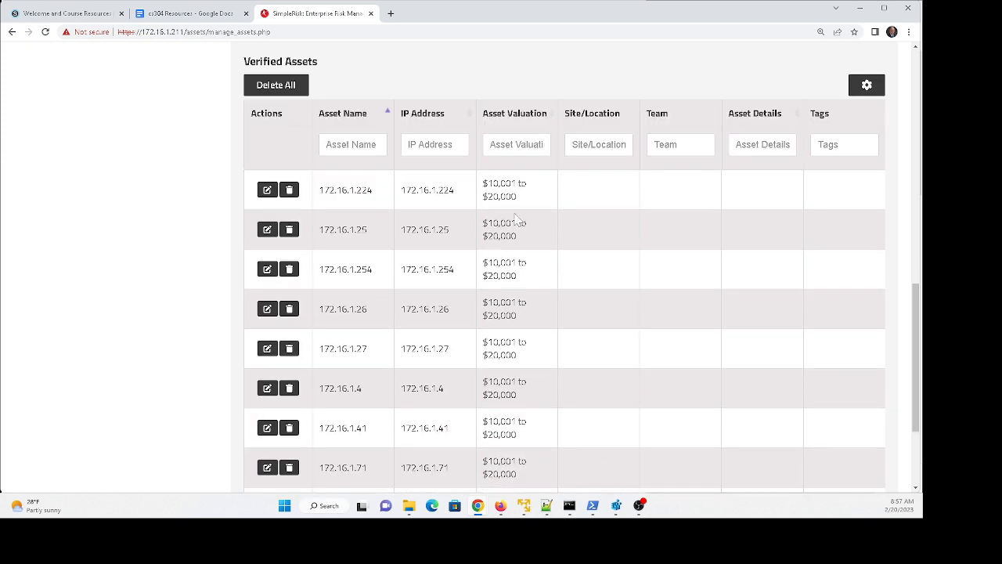
{"action": "scroll", "coordinate": [529, 321], "scroll_direction": "down", "scroll_amount": 5}
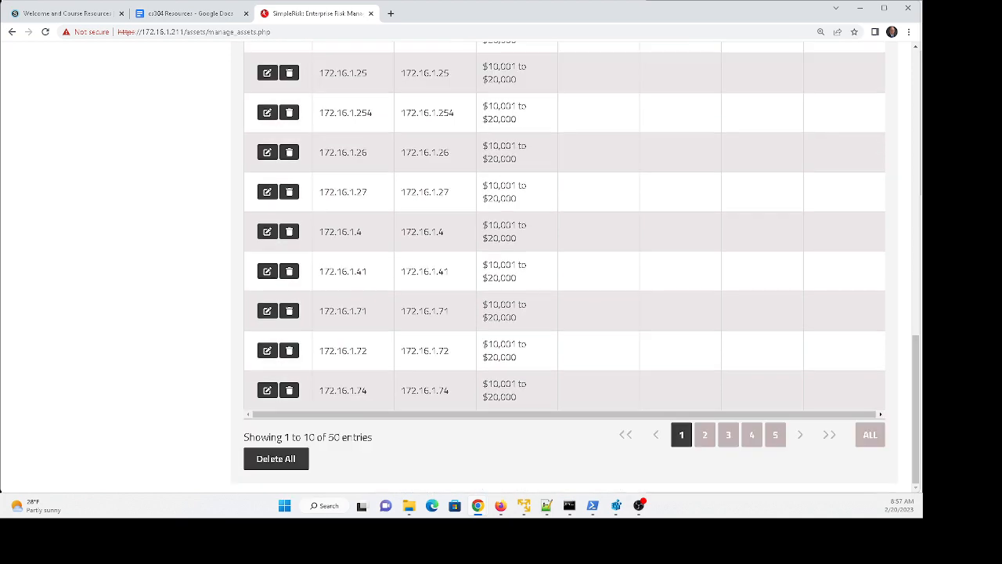
- Go to page 3 of the verified assets and review the servers' valuations, sites and teams
{"action": "left_click", "coordinate": [703, 437]}
{"action": "left_click", "coordinate": [727, 435]}
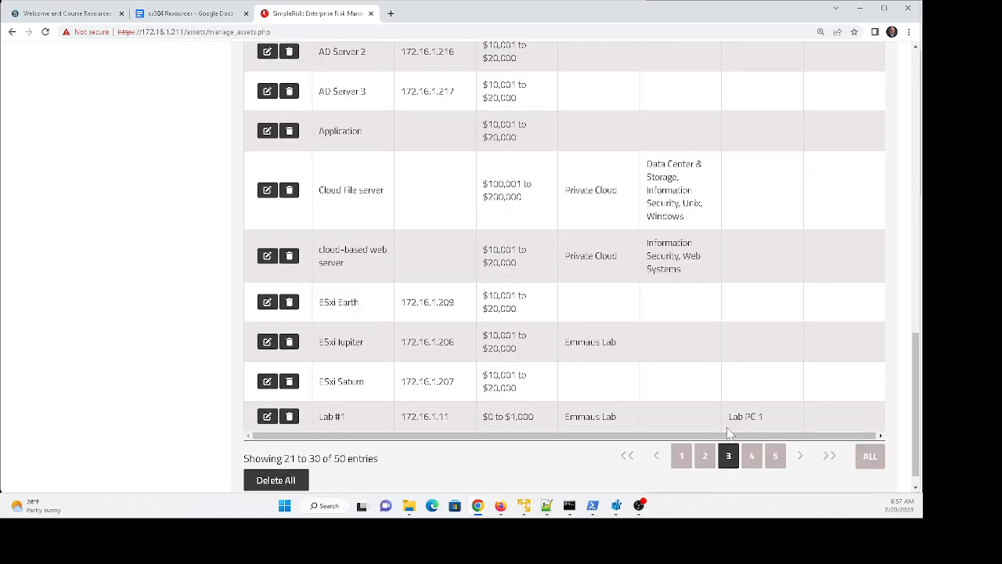
{"action": "scroll", "coordinate": [437, 282], "scroll_direction": "up", "scroll_amount": 1}
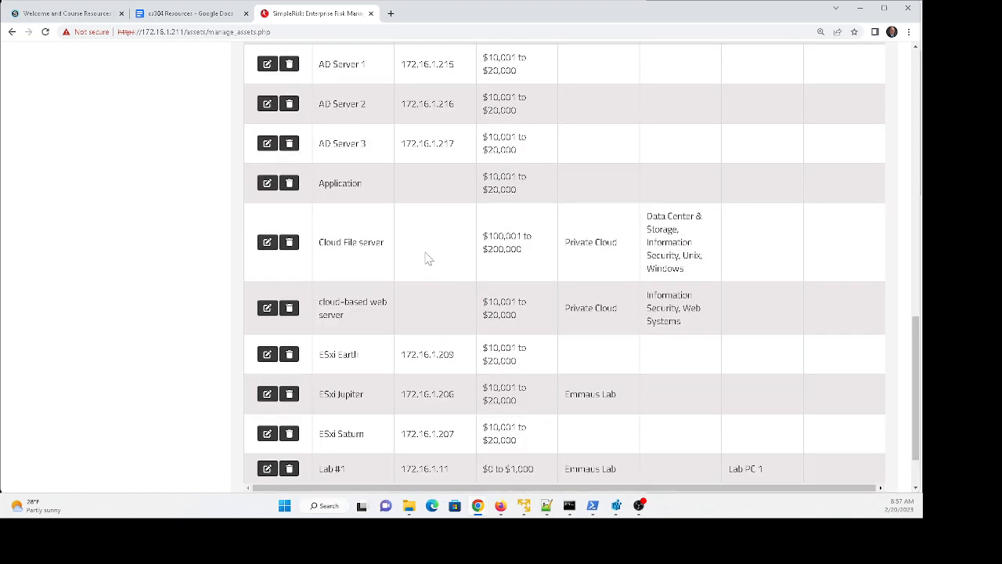
{"action": "scroll", "coordinate": [427, 259], "scroll_direction": "up", "scroll_amount": 1}
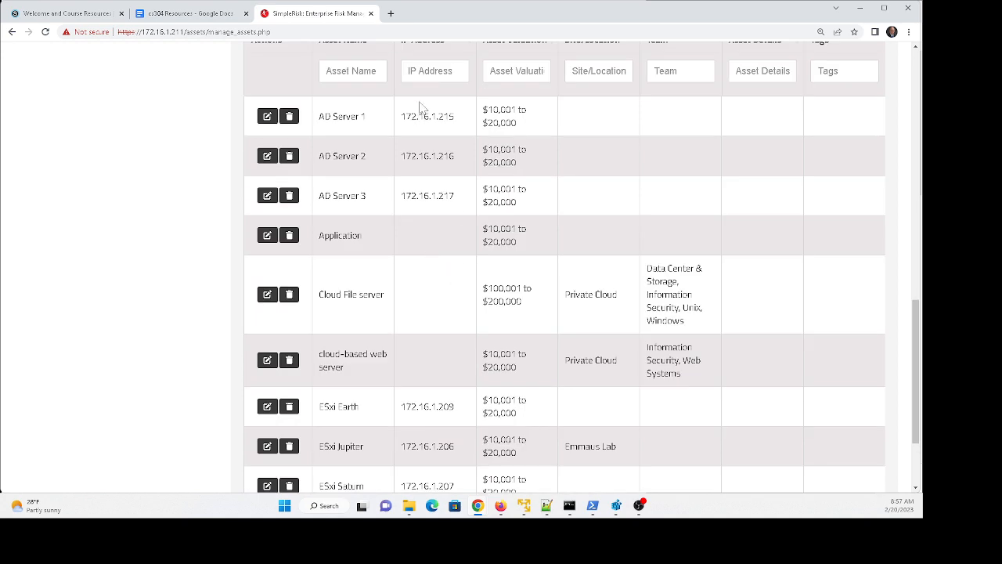
{"action": "scroll", "coordinate": [441, 239], "scroll_direction": "down", "scroll_amount": 1}
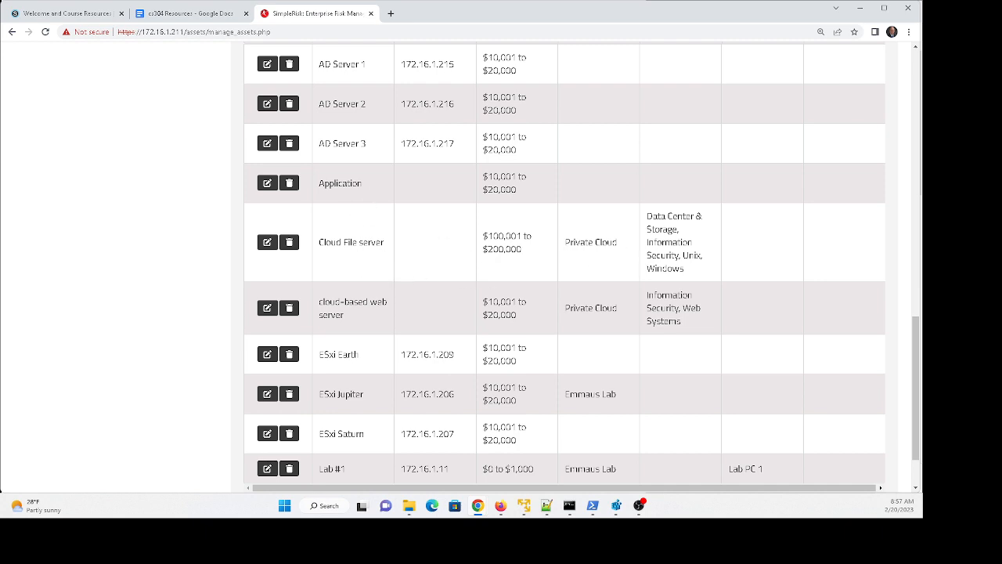
{"action": "scroll", "coordinate": [364, 256], "scroll_direction": "down", "scroll_amount": 1}
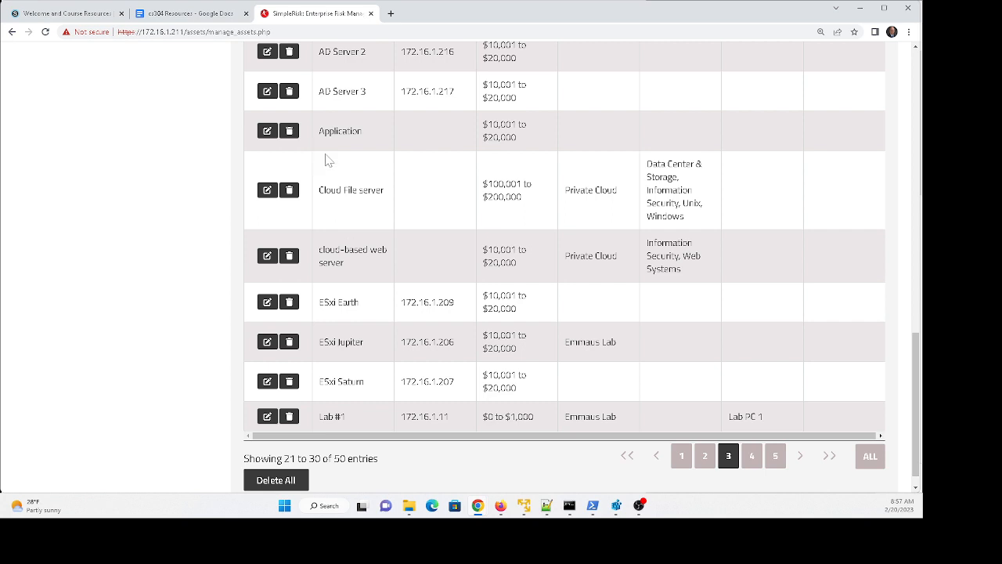
{"action": "scroll", "coordinate": [347, 211], "scroll_direction": "down", "scroll_amount": 1}
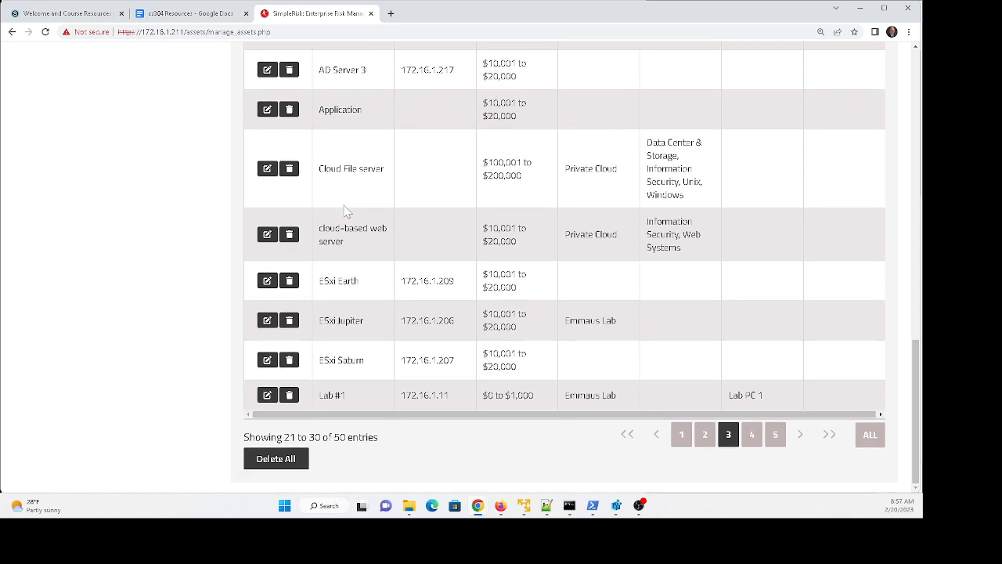
- Show page 4 of the verified assets and examine the manufacturing production machines entry
{"action": "left_click", "coordinate": [752, 436]}
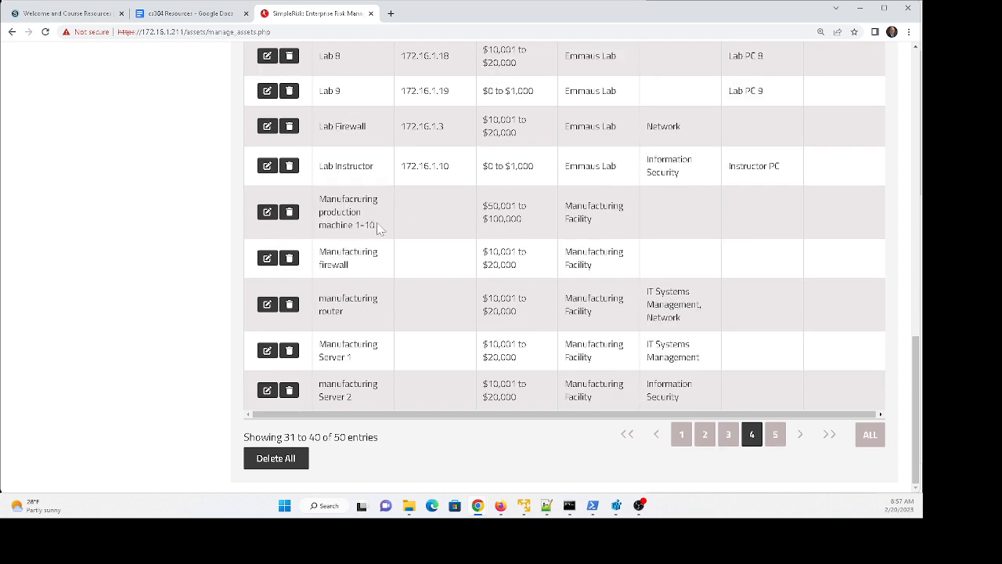
{"action": "left_click_drag", "start_coordinate": [379, 225], "coordinate": [357, 228]}
{"action": "left_click", "coordinate": [357, 228]}
{"action": "left_click_drag", "start_coordinate": [379, 227], "coordinate": [320, 199]}
{"action": "left_click", "coordinate": [322, 202]}
{"action": "scroll", "coordinate": [726, 450], "scroll_direction": "up", "scroll_amount": 1}
{"action": "scroll", "coordinate": [727, 450], "scroll_direction": "down", "scroll_amount": 1}
- Show page 5 of the verified assets and examine the research CAD workstations and research workstations entries
{"action": "left_click", "coordinate": [773, 433]}
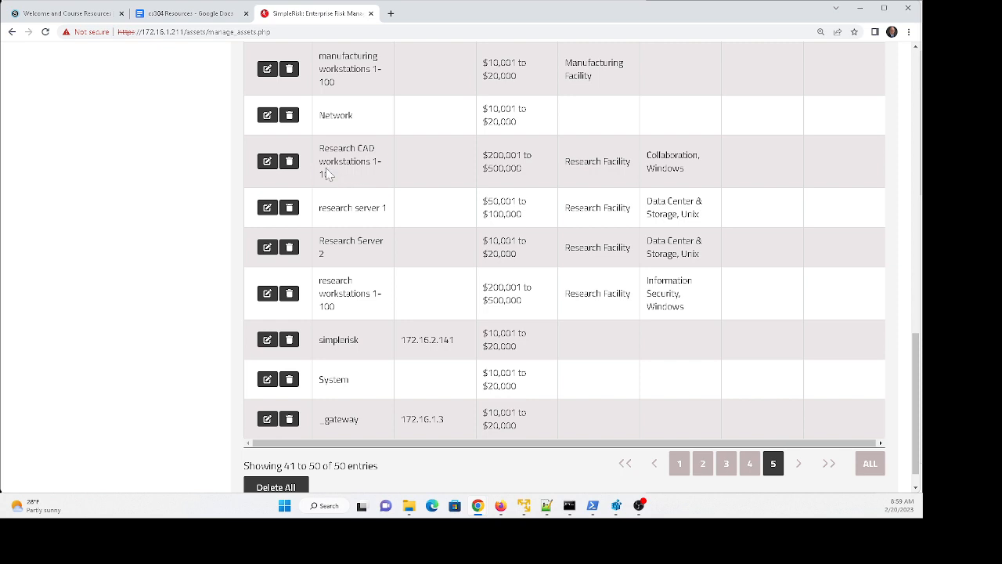
{"action": "left_click_drag", "start_coordinate": [329, 174], "coordinate": [321, 153]}
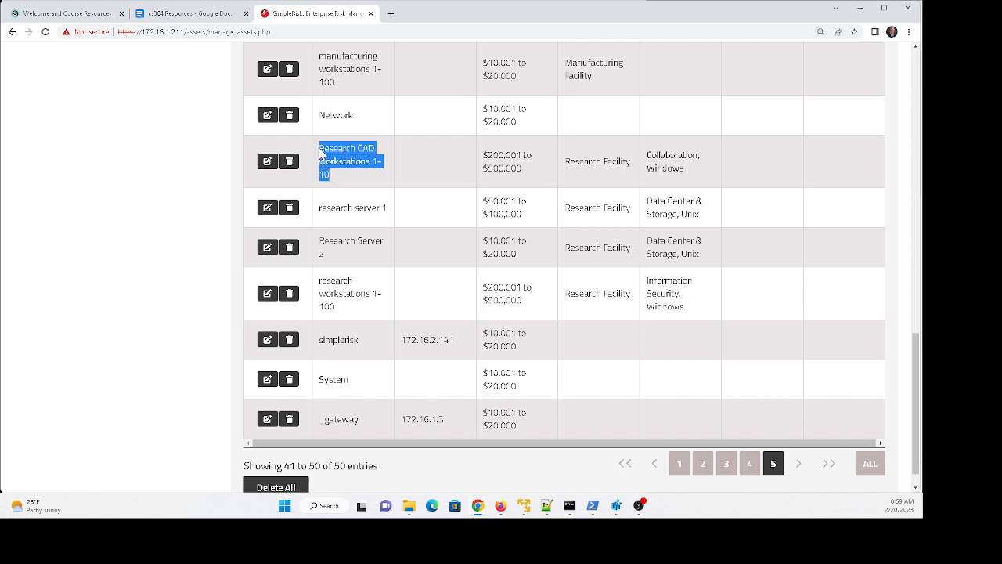
{"action": "left_click_drag", "start_coordinate": [335, 307], "coordinate": [321, 282]}
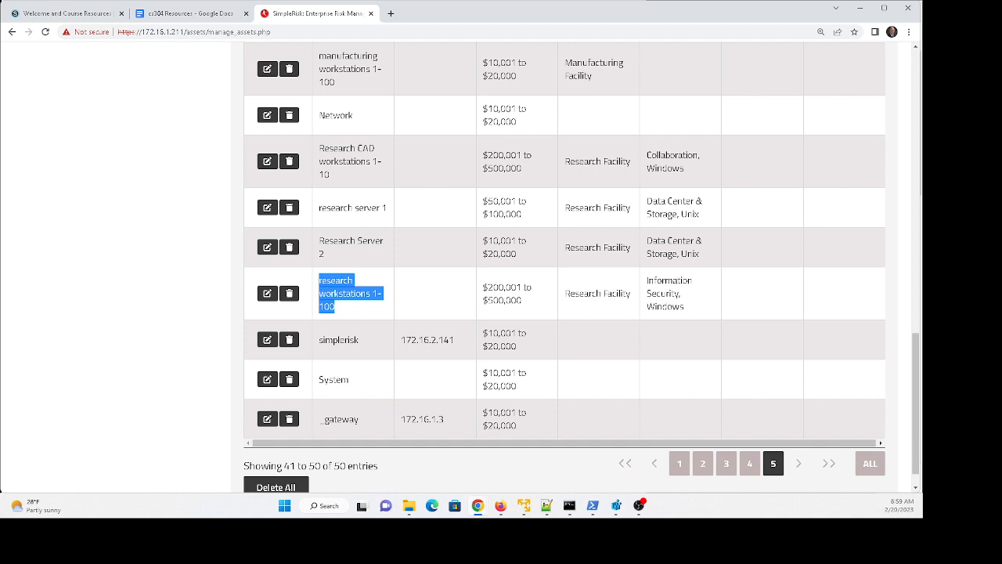
{"action": "scroll", "coordinate": [564, 266], "scroll_direction": "up", "scroll_amount": 1}
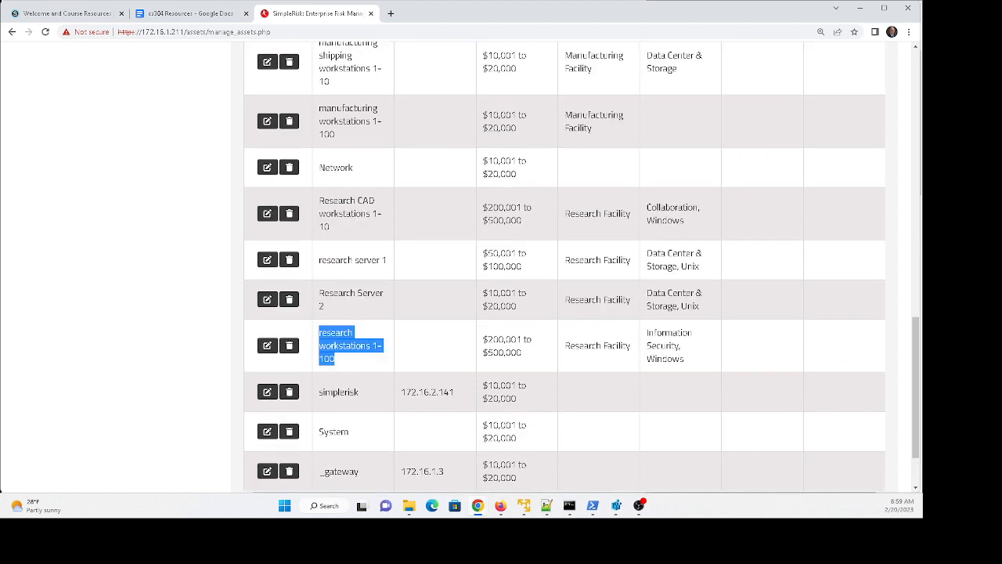
{"action": "scroll", "coordinate": [364, 248], "scroll_direction": "down", "scroll_amount": 1}
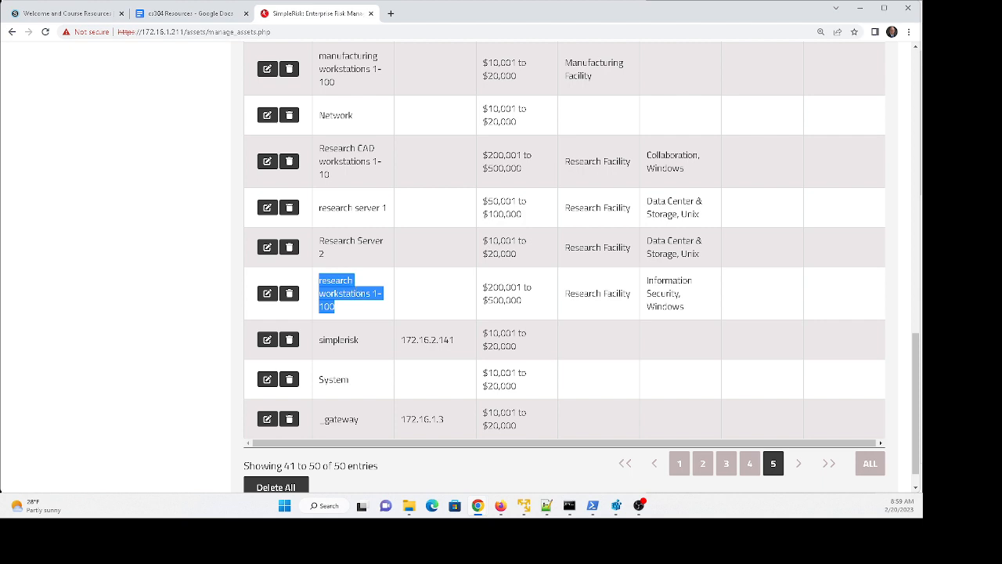
{"action": "scroll", "coordinate": [395, 313], "scroll_direction": "up", "scroll_amount": 1}
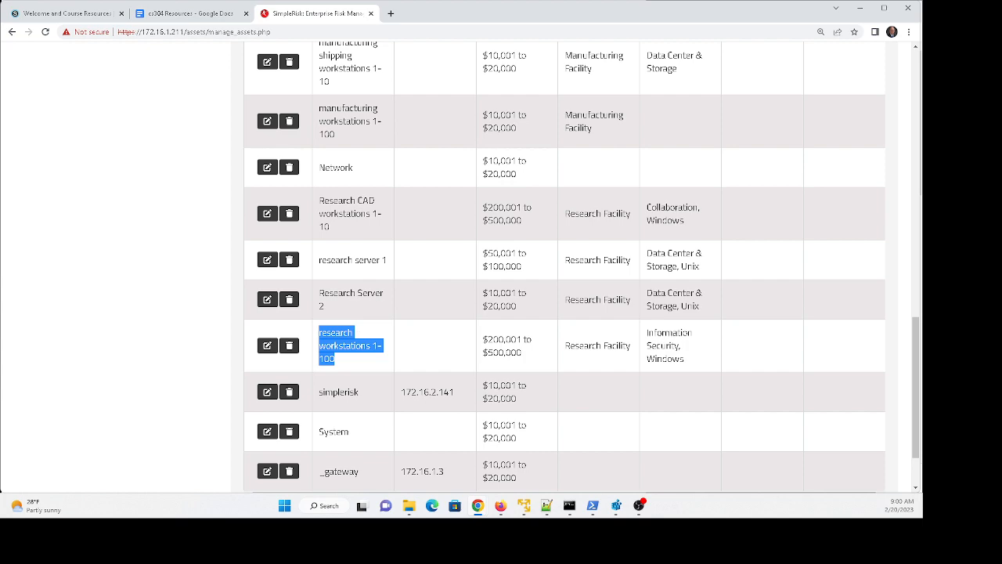
- Name the new asset Research Firewall in the Add a New Asset form and check the asset valuation ranges
{"action": "scroll", "coordinate": [368, 344], "scroll_direction": "up", "scroll_amount": 5}
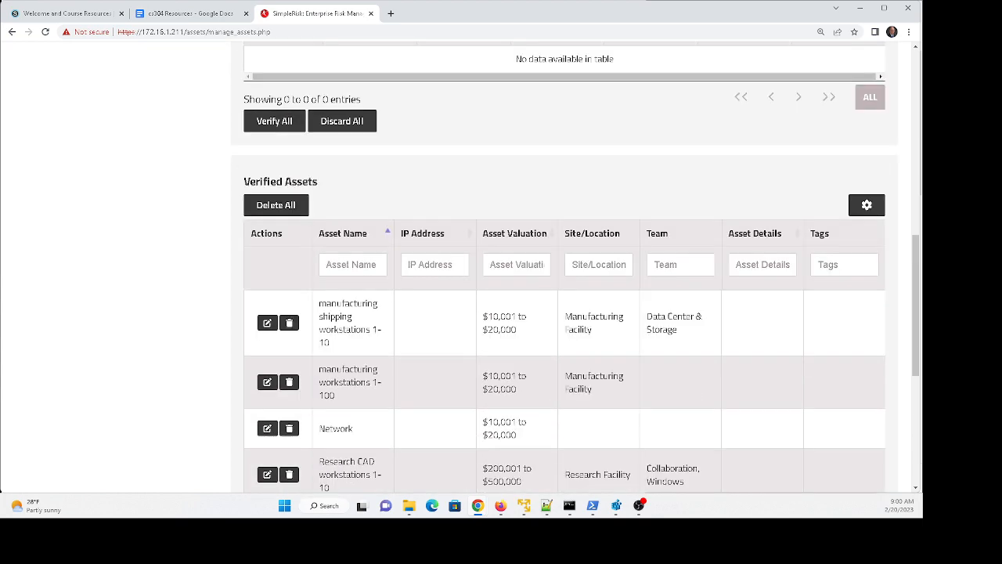
{"action": "scroll", "coordinate": [508, 288], "scroll_direction": "up", "scroll_amount": 8}
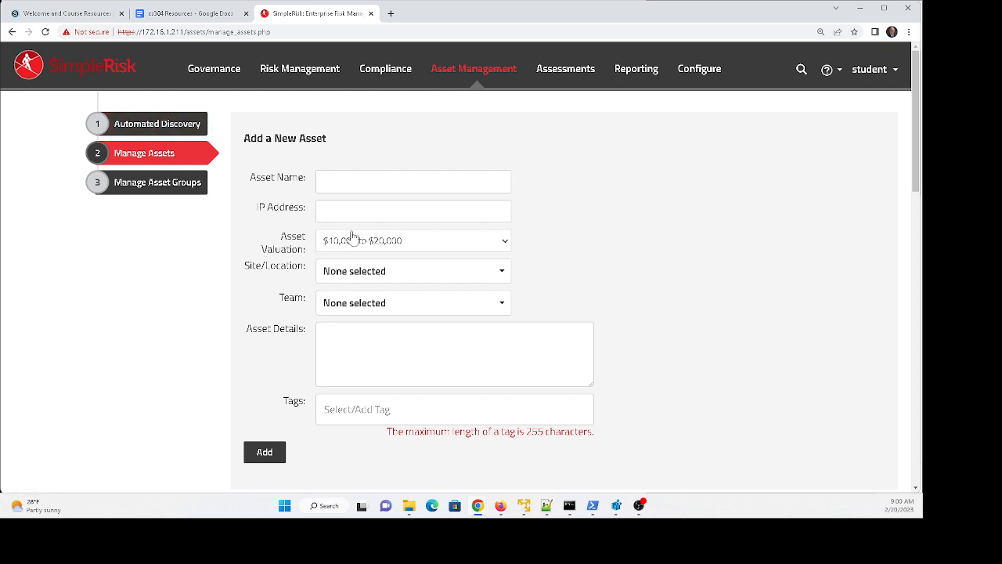
{"action": "left_click", "coordinate": [384, 182]}
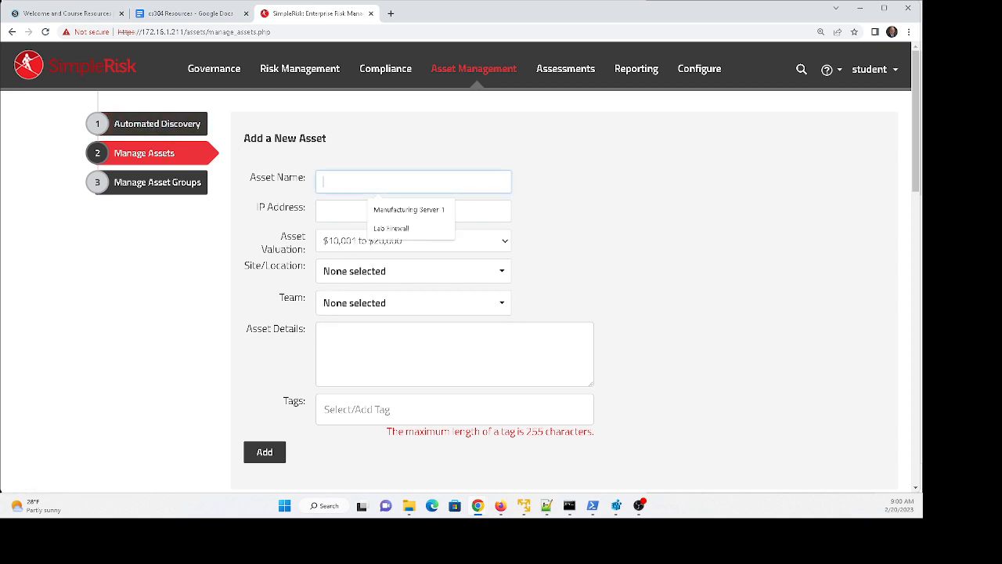
{"action": "type", "text": "Research "}
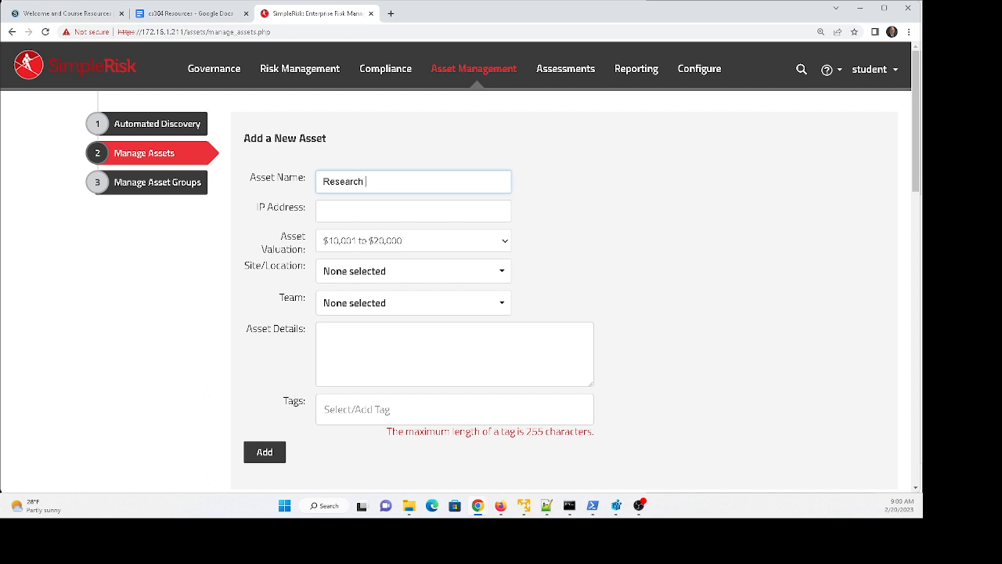
{"action": "type", "text": "Firewall"}
{"action": "left_click", "coordinate": [378, 211]}
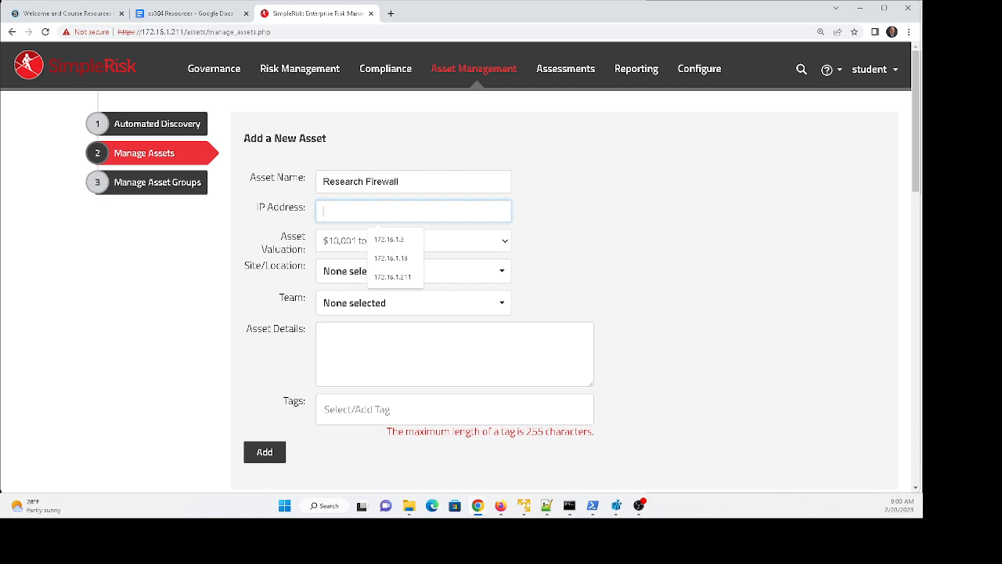
{"action": "left_click", "coordinate": [322, 245]}
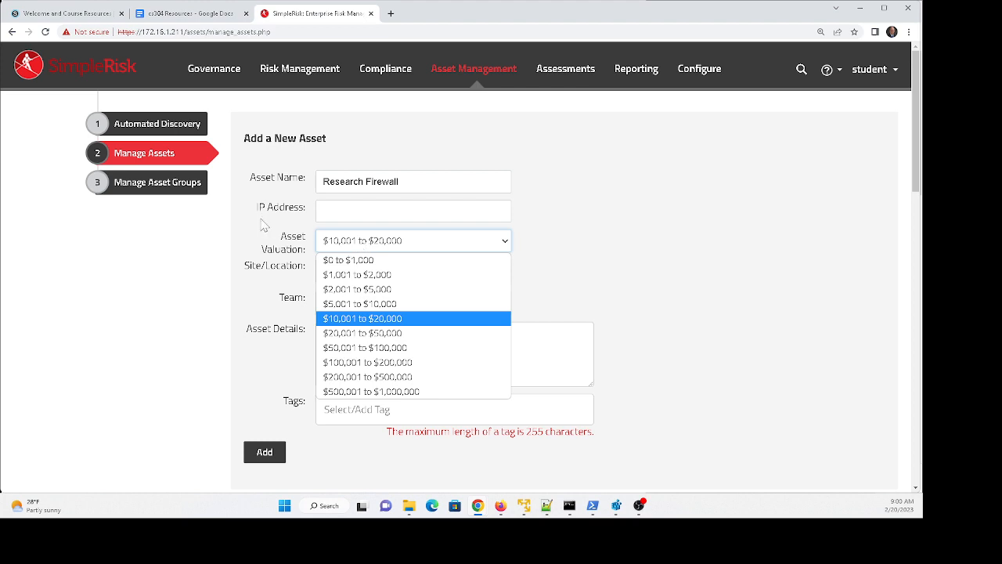
{"action": "left_click", "coordinate": [264, 225]}
- Set the new asset's site/location to Research Facility
{"action": "left_click", "coordinate": [349, 278]}
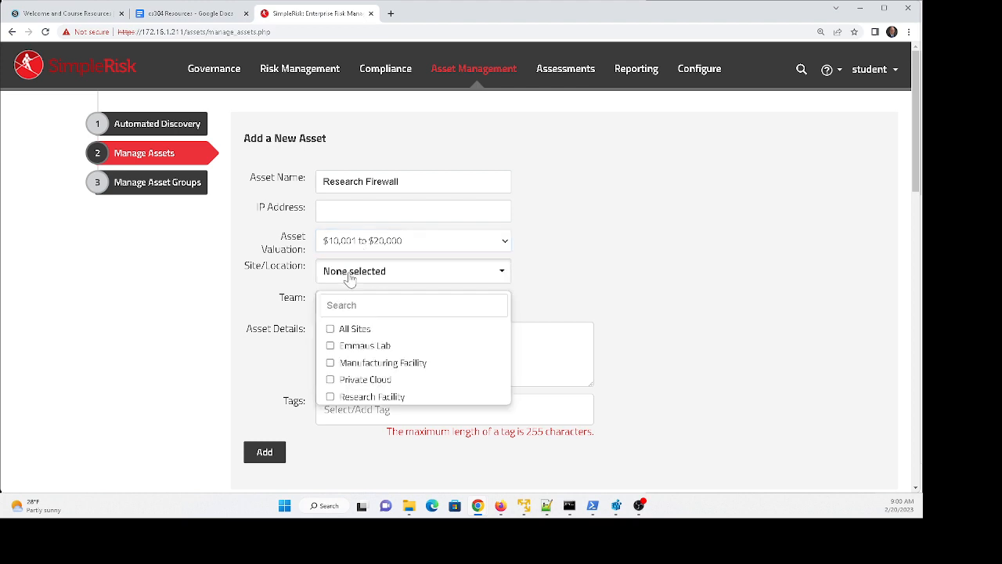
{"action": "left_click", "coordinate": [332, 398]}
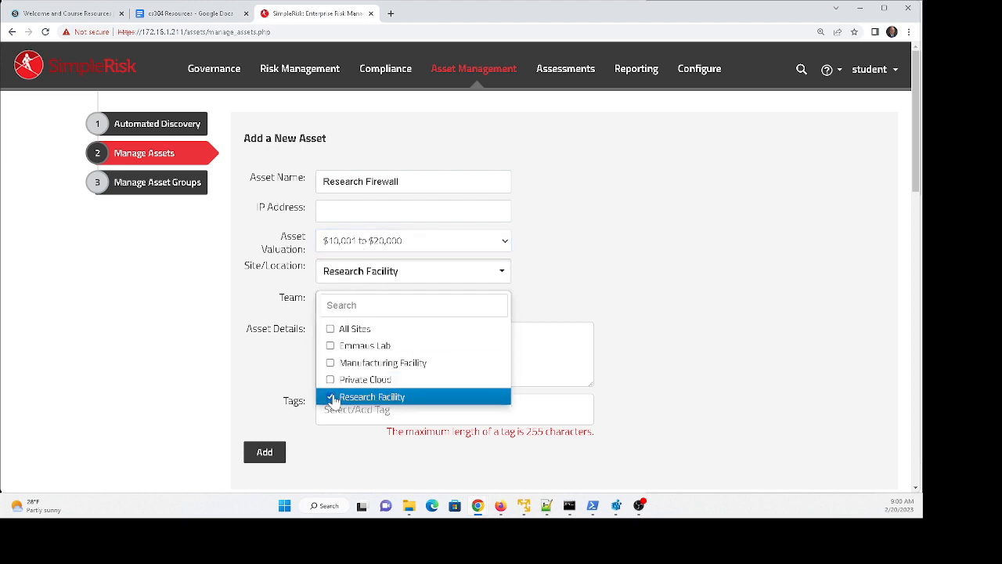
{"action": "left_click", "coordinate": [539, 266]}
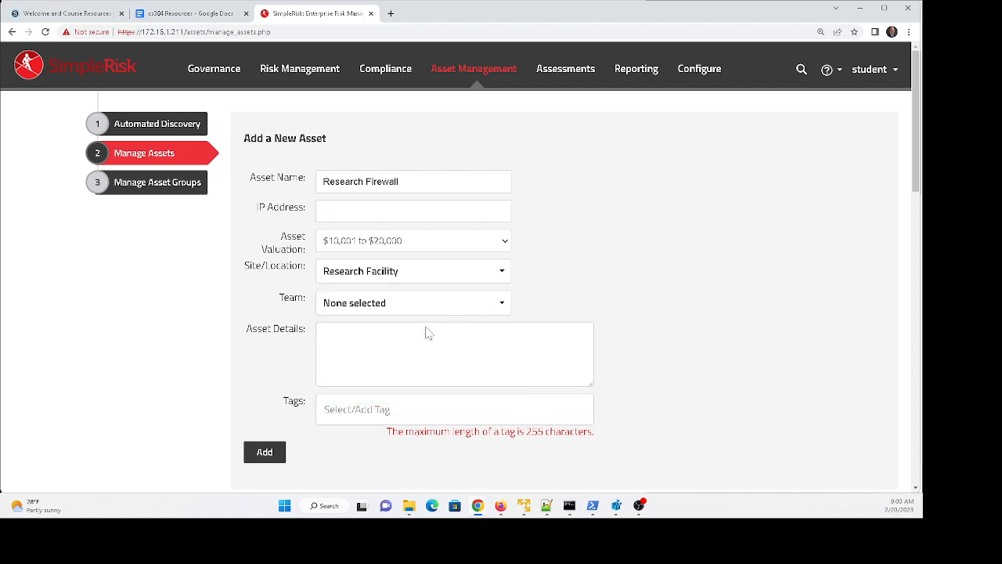
- Assign the Information Security and IT Systems Management teams to the Research Firewall asset and add it to the asset list
{"action": "left_click", "coordinate": [359, 309]}
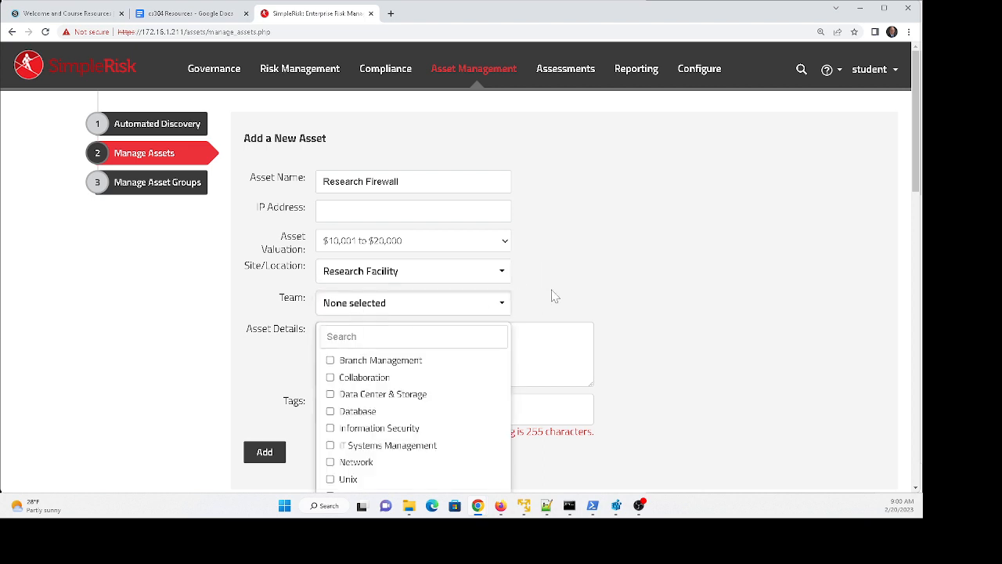
{"action": "scroll", "coordinate": [553, 293], "scroll_direction": "down", "scroll_amount": 1}
{"action": "scroll", "coordinate": [398, 219], "scroll_direction": "up", "scroll_amount": 1}
{"action": "scroll", "coordinate": [413, 356], "scroll_direction": "down", "scroll_amount": 1}
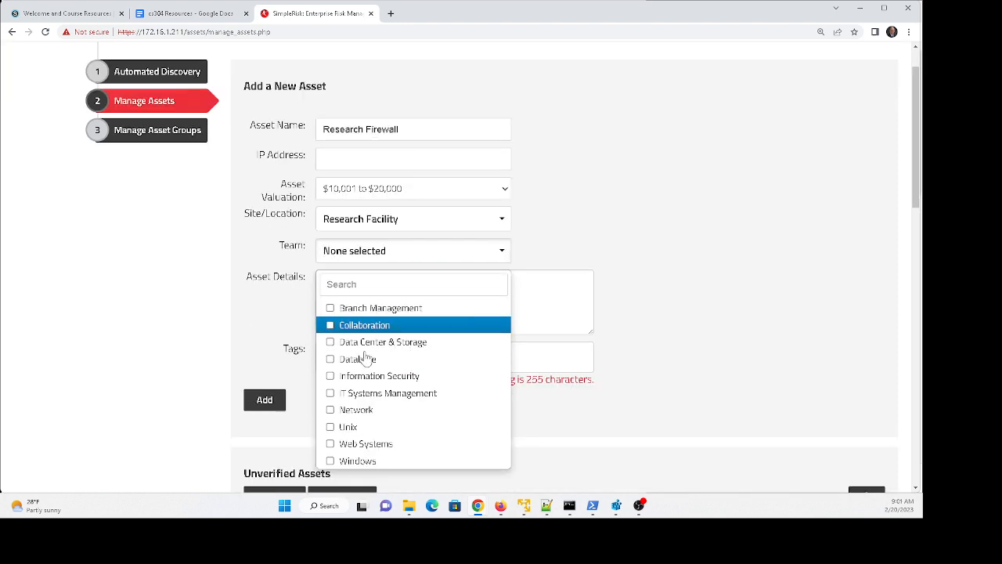
{"action": "scroll", "coordinate": [458, 259], "scroll_direction": "up", "scroll_amount": 1}
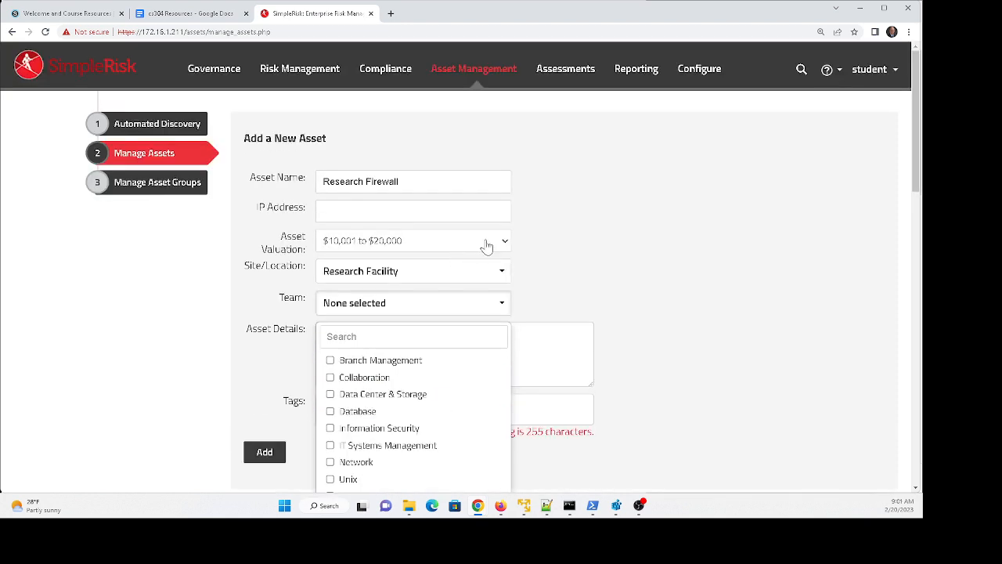
{"action": "scroll", "coordinate": [423, 192], "scroll_direction": "down", "scroll_amount": 1}
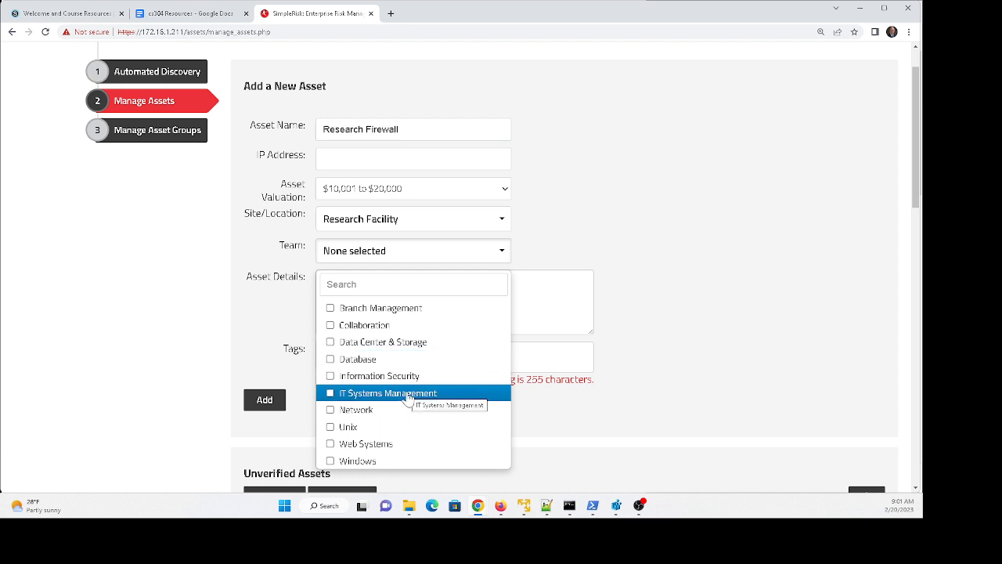
{"action": "scroll", "coordinate": [470, 372], "scroll_direction": "down", "scroll_amount": 1}
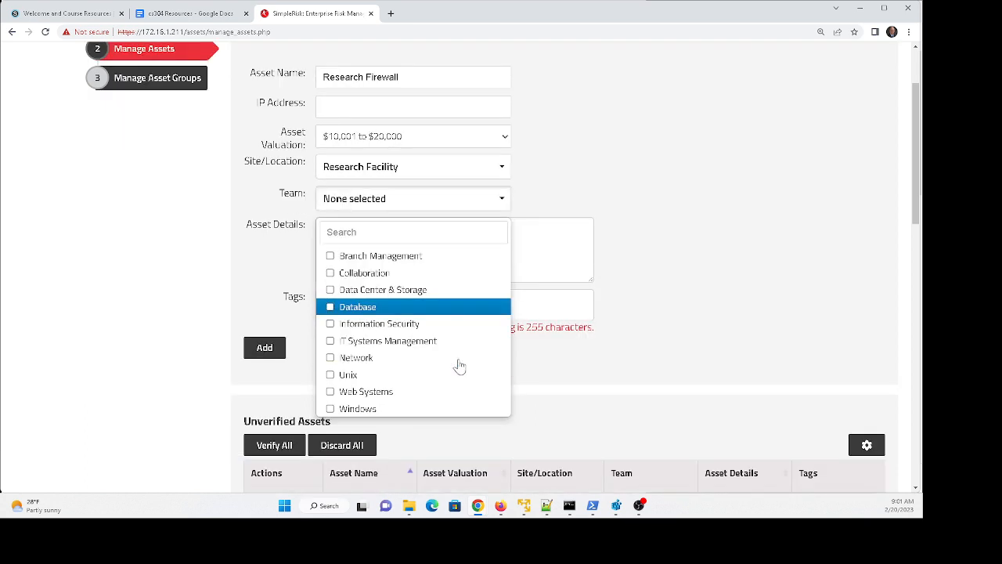
{"action": "left_click", "coordinate": [331, 324]}
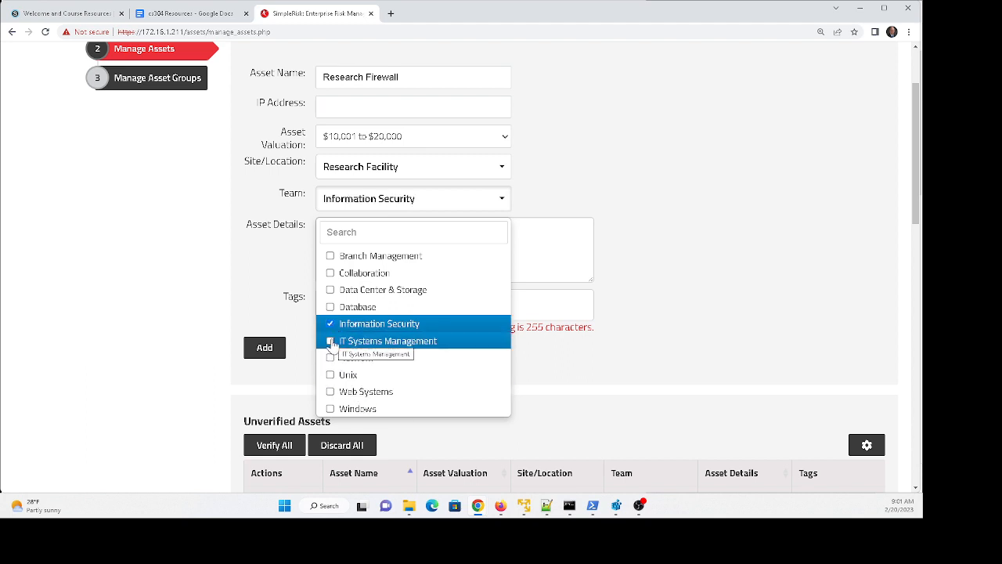
{"action": "left_click", "coordinate": [330, 342]}
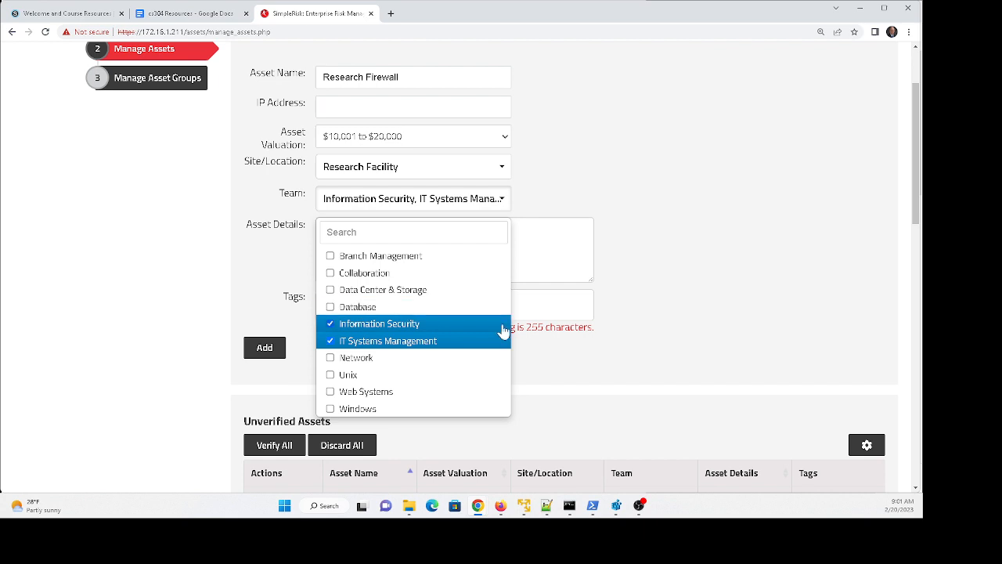
{"action": "left_click", "coordinate": [650, 323]}
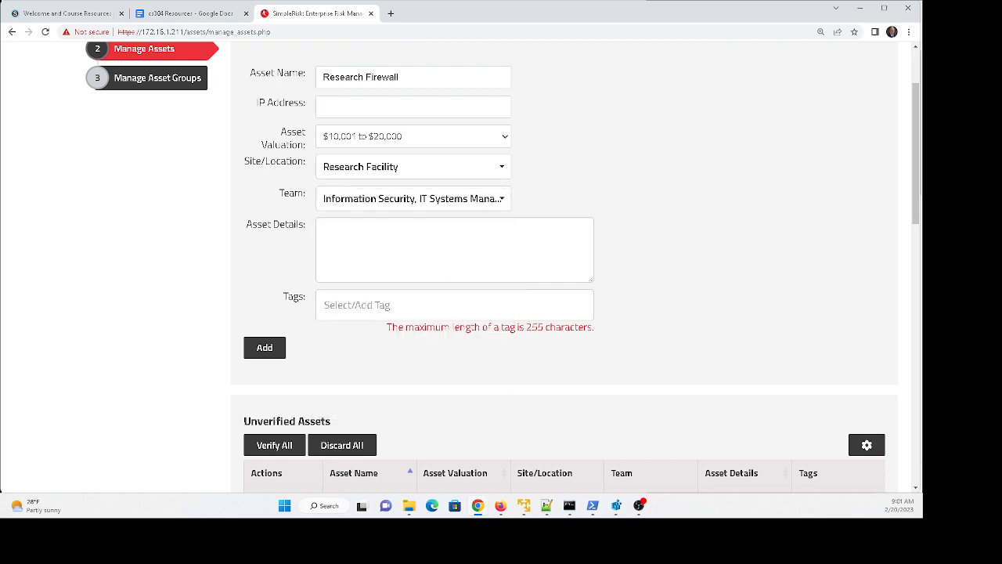
{"action": "scroll", "coordinate": [329, 289], "scroll_direction": "down", "scroll_amount": 1}
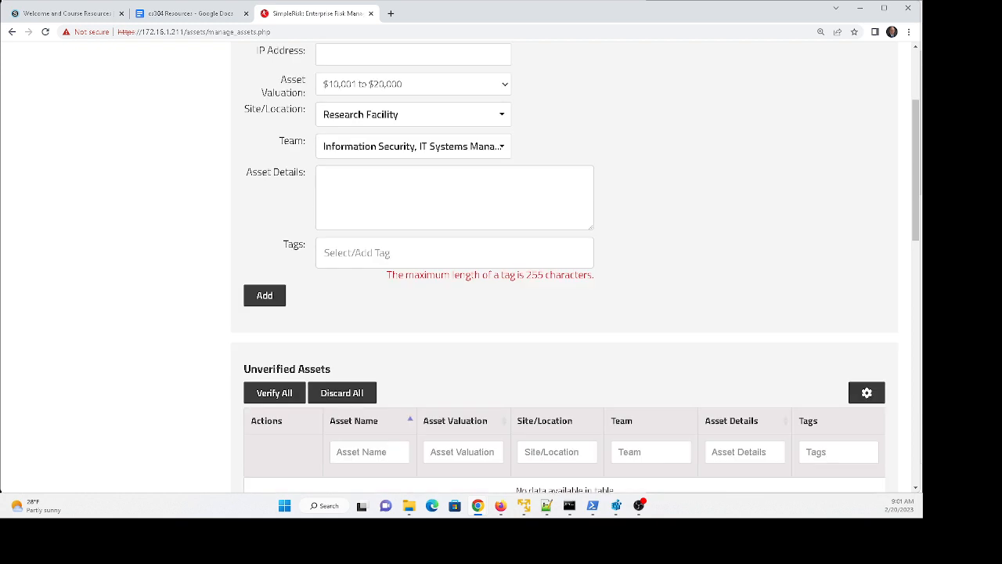
{"action": "left_click", "coordinate": [279, 300]}
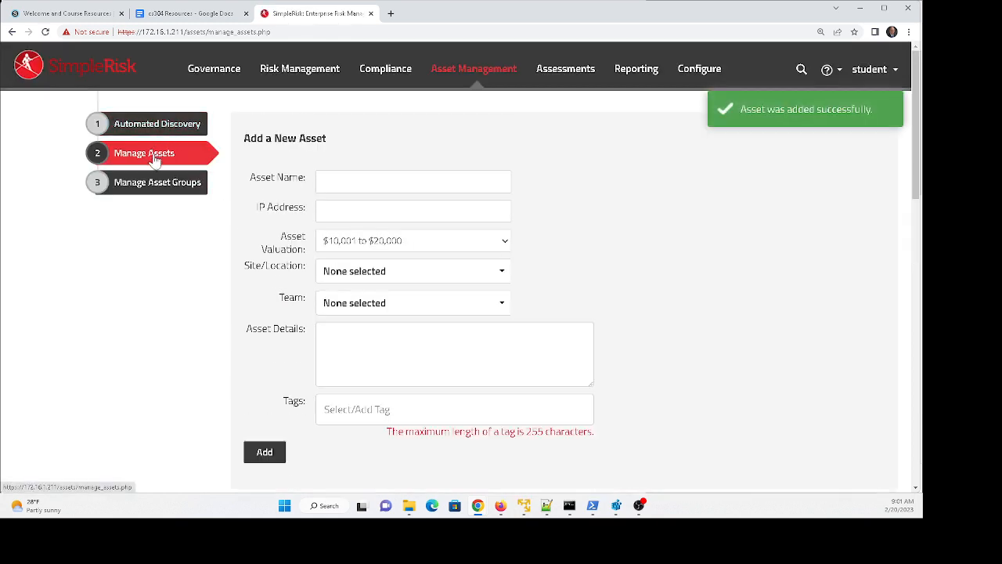
- Show page 5 of the verified assets and check the new Research Firewall entry
{"action": "scroll", "coordinate": [363, 322], "scroll_direction": "down", "scroll_amount": 6}
{"action": "scroll", "coordinate": [363, 322], "scroll_direction": "down", "scroll_amount": 6}
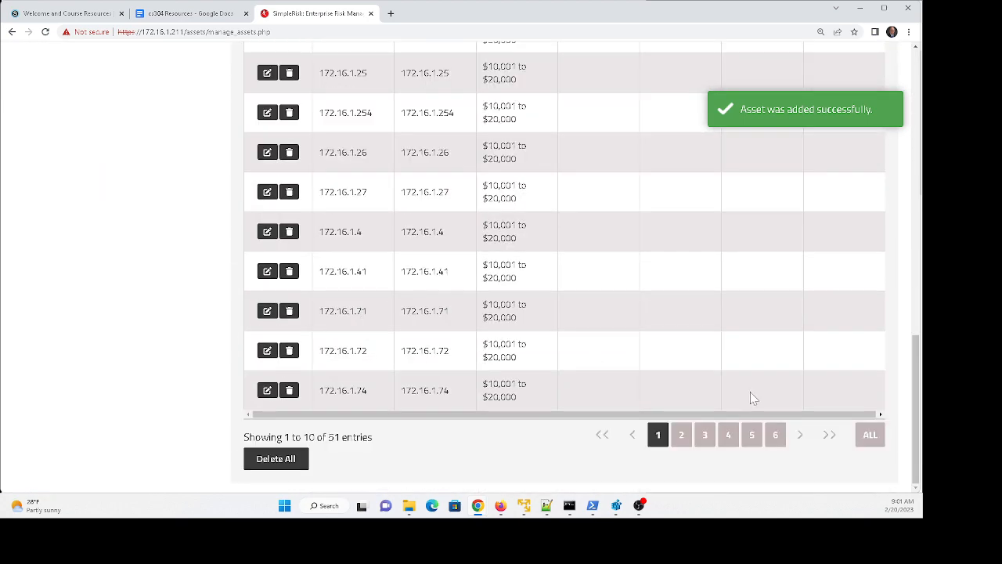
{"action": "left_click", "coordinate": [749, 431]}
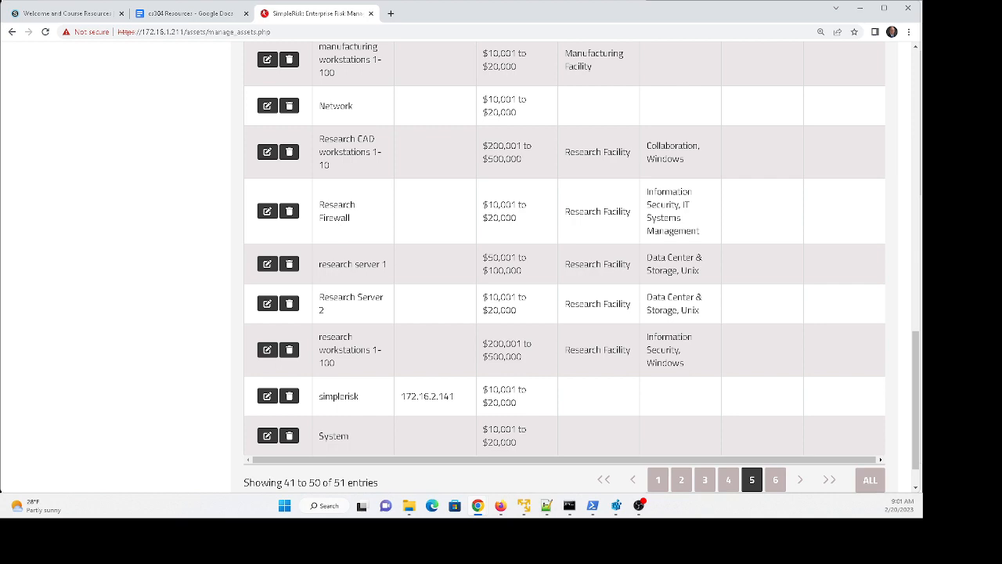
{"action": "scroll", "coordinate": [564, 266], "scroll_direction": "up", "scroll_amount": 15}
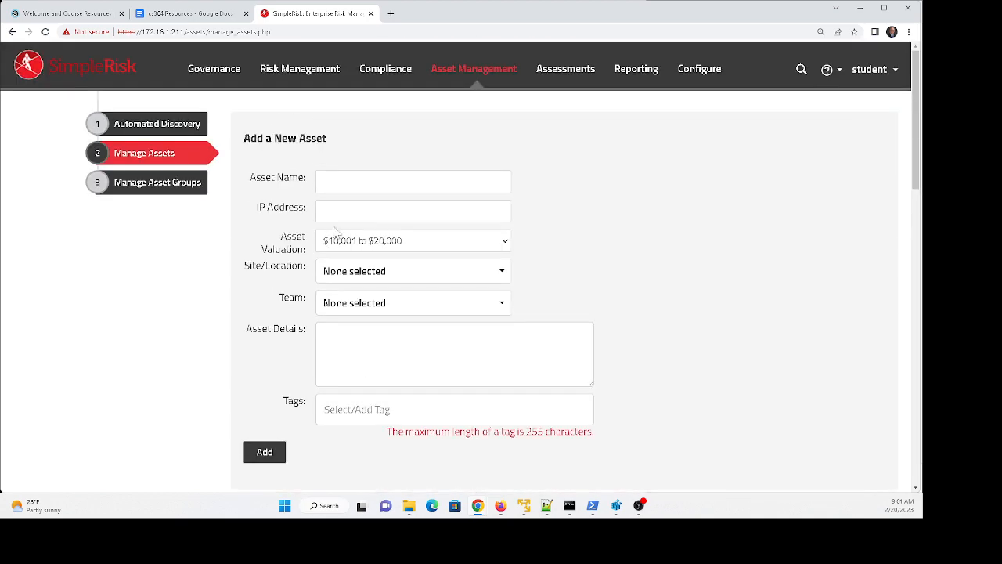
- Open the Add and Remove Values configuration for Team and examine the existing team names available for changing
{"action": "left_click", "coordinate": [696, 78]}
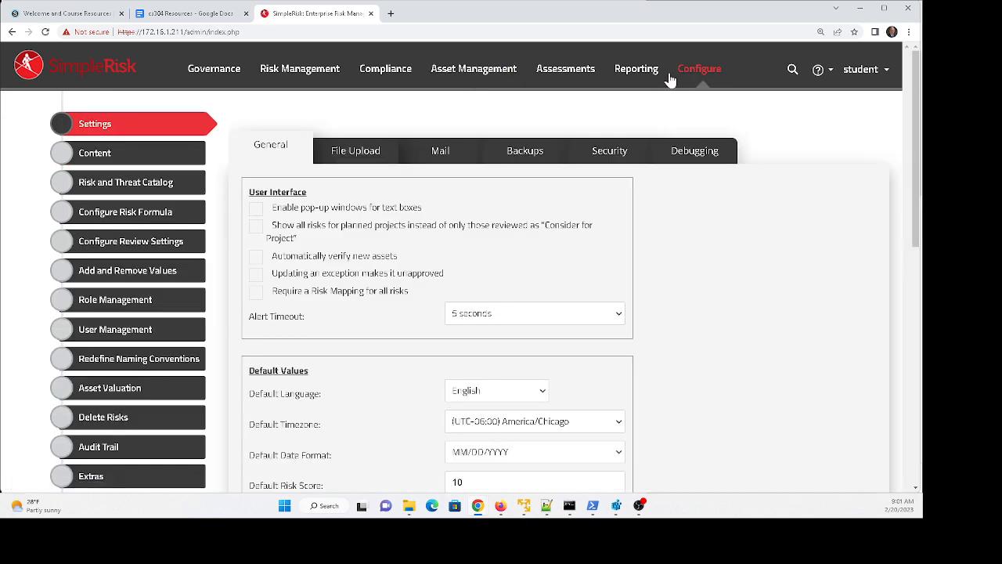
{"action": "scroll", "coordinate": [186, 293], "scroll_direction": "down", "scroll_amount": 1}
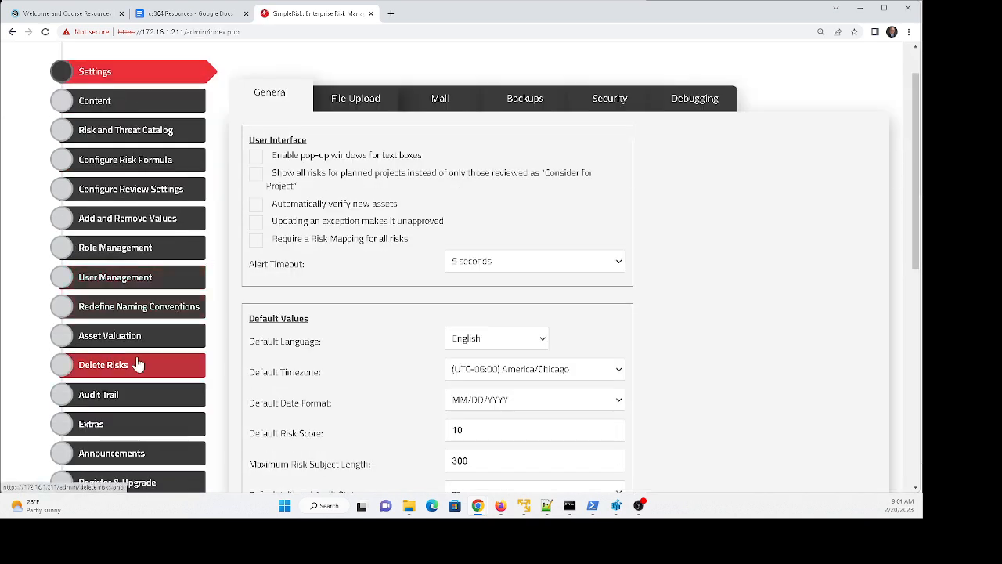
{"action": "left_click", "coordinate": [123, 224]}
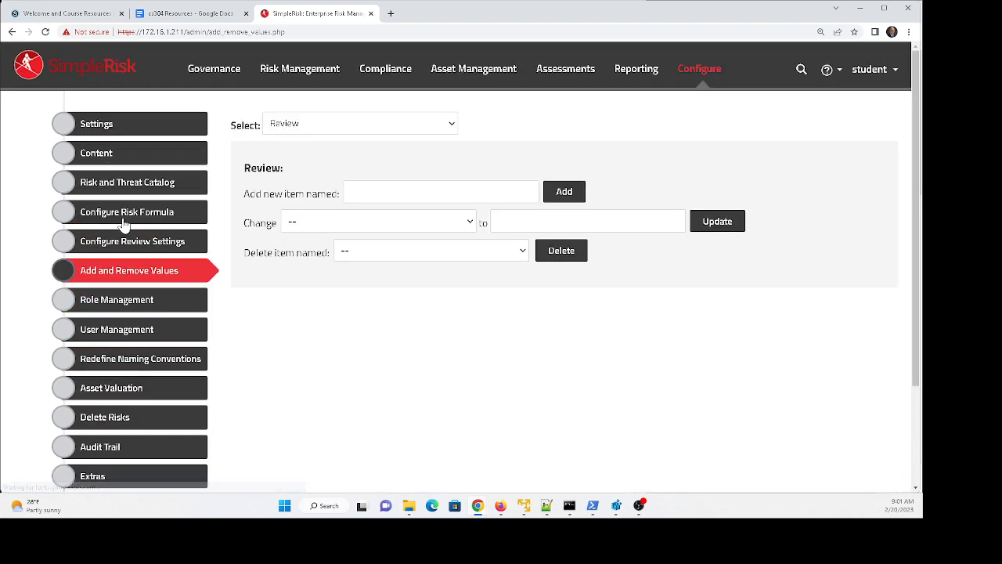
{"action": "left_click", "coordinate": [356, 128]}
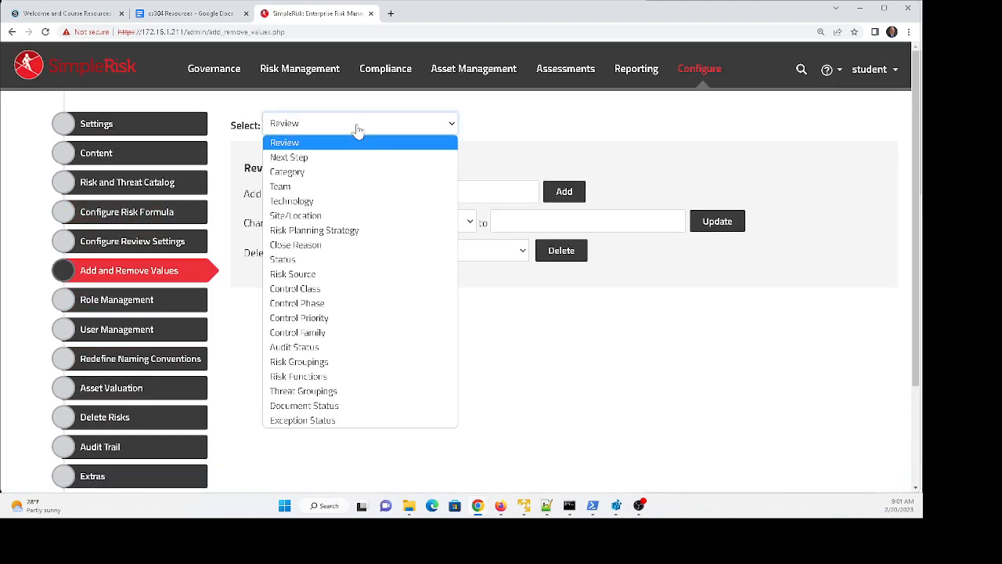
{"action": "left_click", "coordinate": [290, 187]}
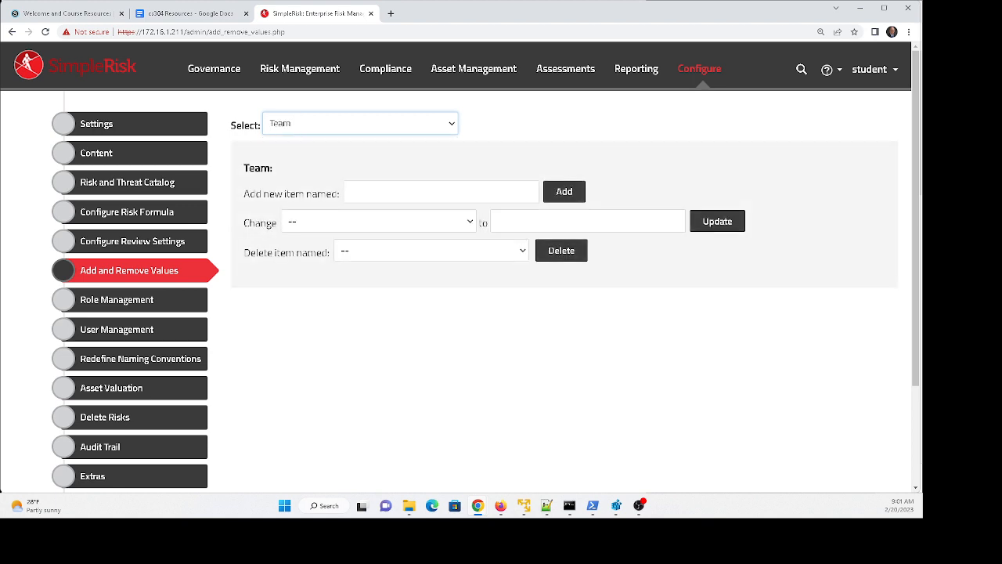
{"action": "left_click", "coordinate": [465, 223]}
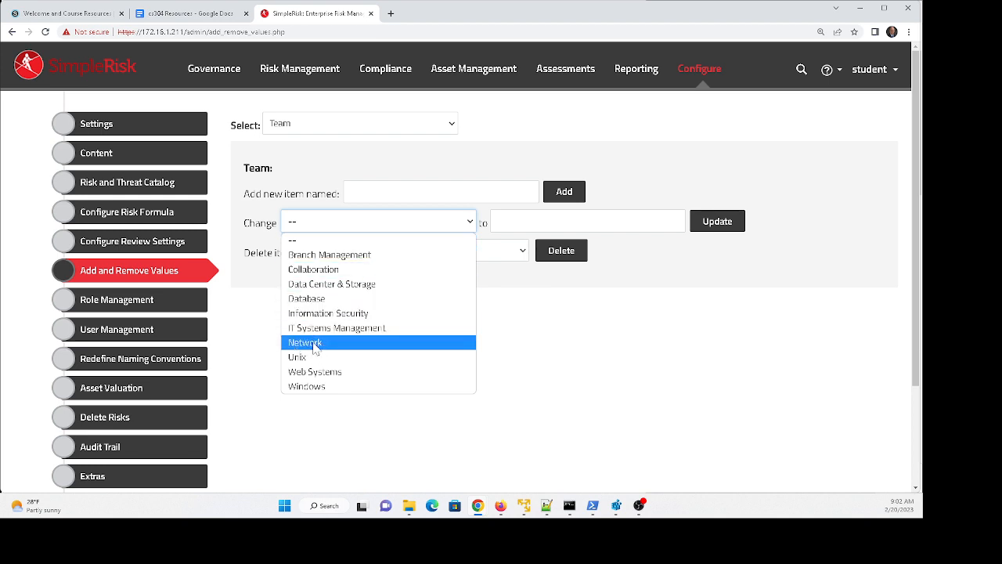
{"action": "left_click", "coordinate": [368, 173]}
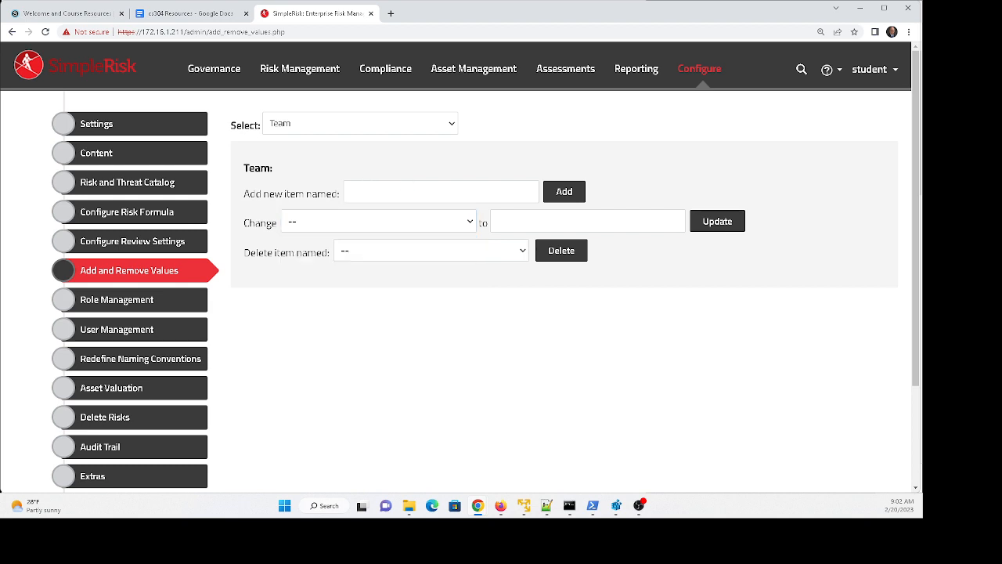
{"action": "left_click", "coordinate": [329, 226]}
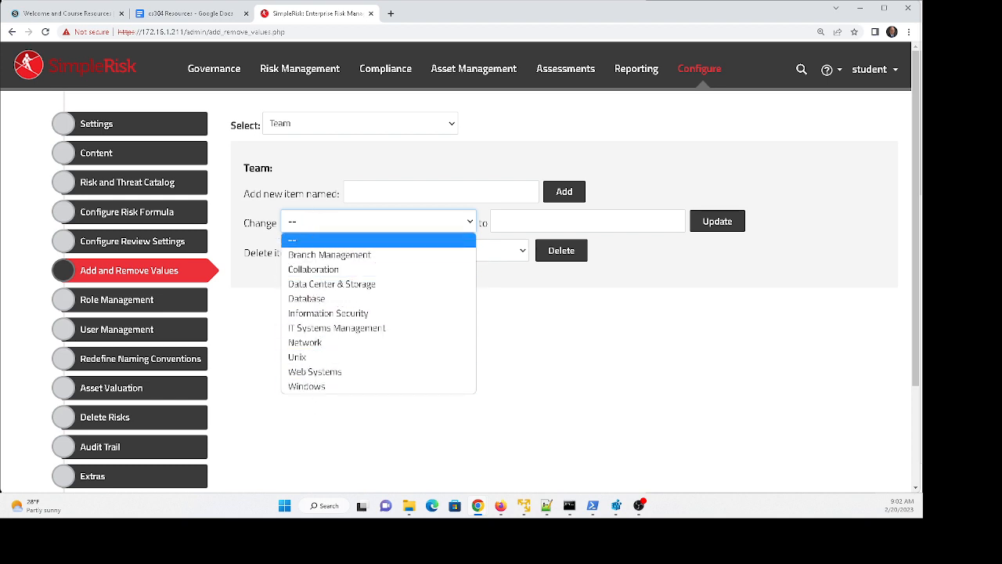
- Switch the value configuration to Site/Location and examine the existing sites available for changing
{"action": "left_click", "coordinate": [308, 128]}
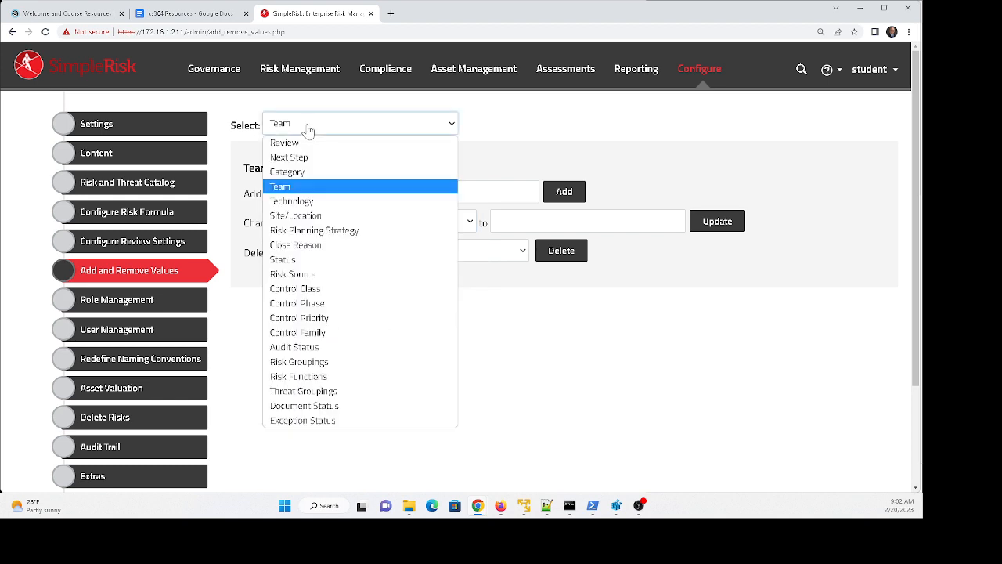
{"action": "left_click", "coordinate": [308, 218]}
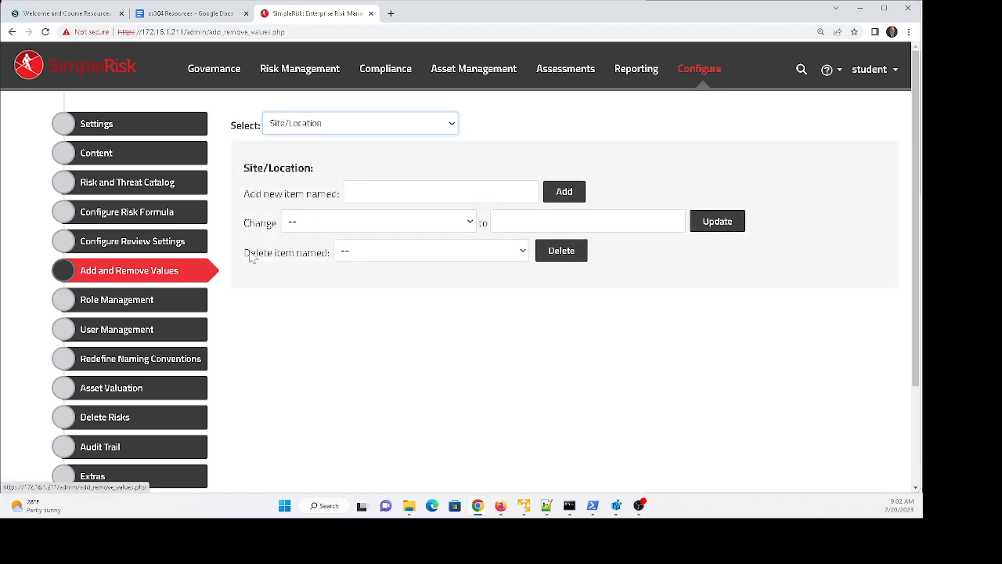
{"action": "left_click", "coordinate": [338, 227]}
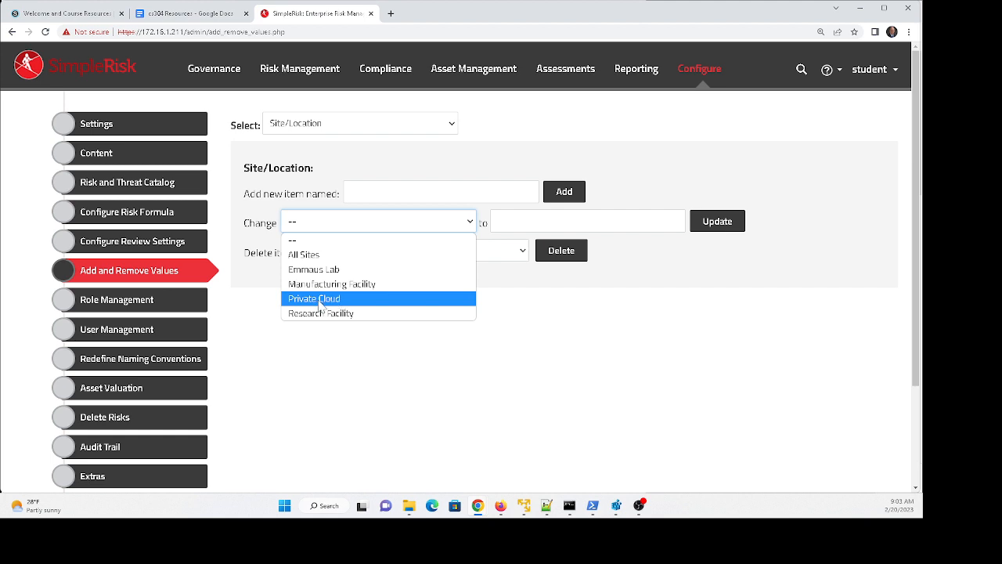
{"action": "left_click", "coordinate": [395, 168]}
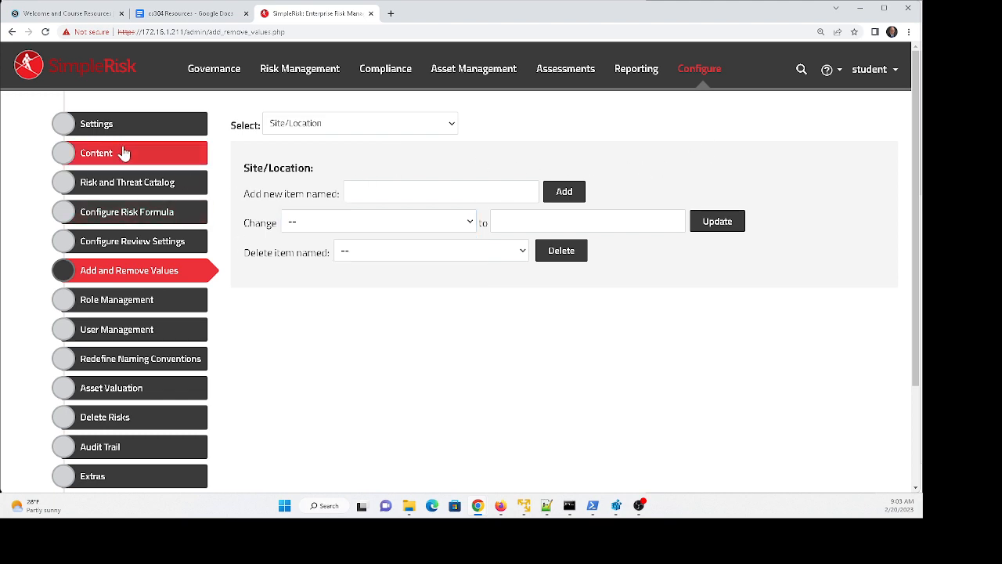
- Return to managing assets and page through the verified assets from page 2 to page 6, examining their sites, valuations and teams
{"action": "left_click", "coordinate": [476, 72]}
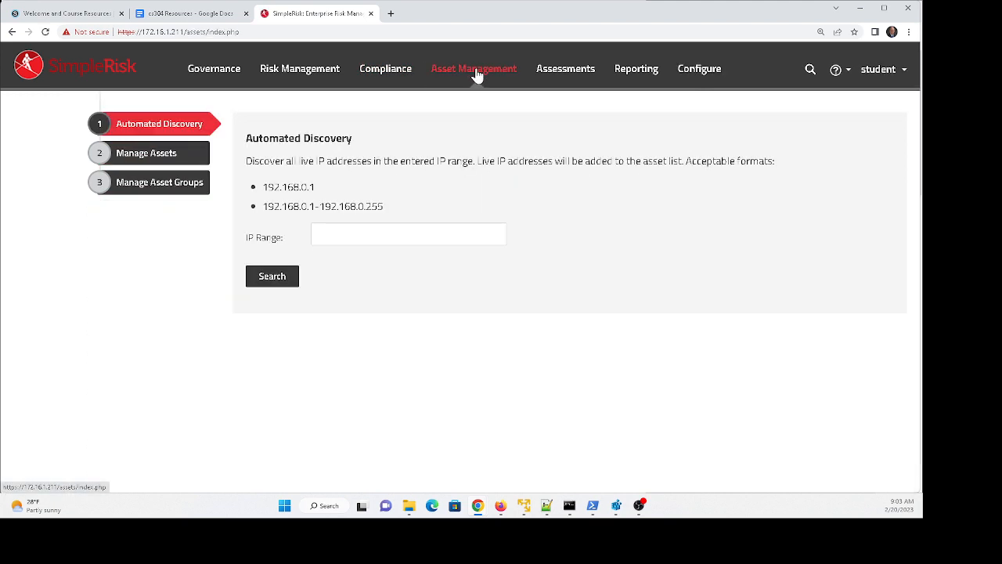
{"action": "left_click", "coordinate": [149, 153]}
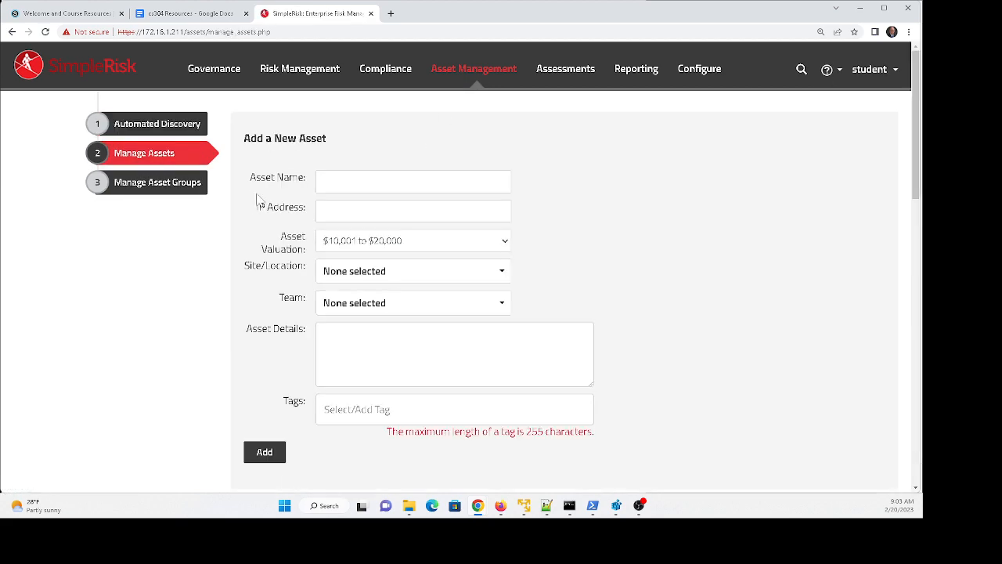
{"action": "scroll", "coordinate": [322, 272], "scroll_direction": "down", "scroll_amount": 2}
{"action": "scroll", "coordinate": [322, 272], "scroll_direction": "down", "scroll_amount": 10}
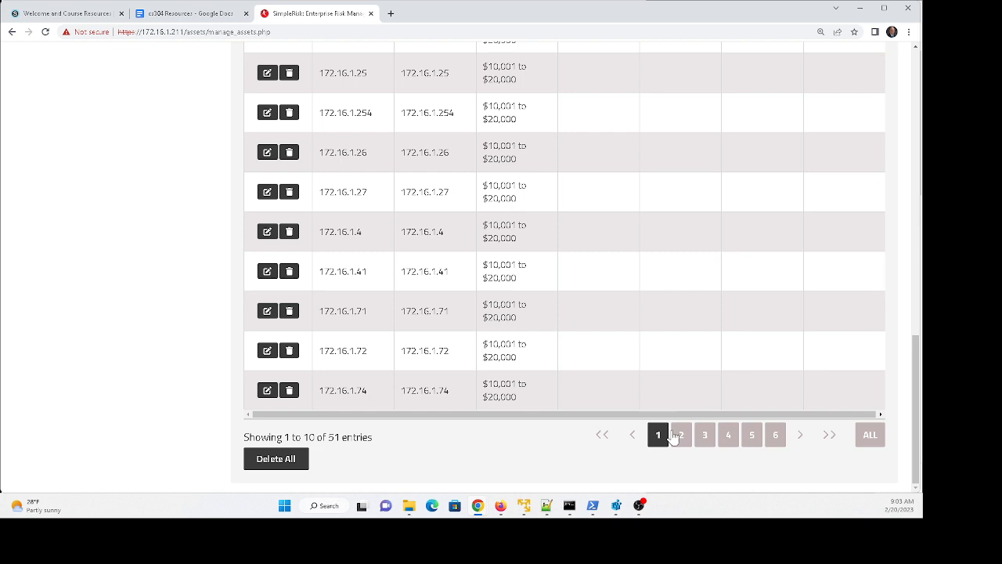
{"action": "left_click", "coordinate": [678, 435]}
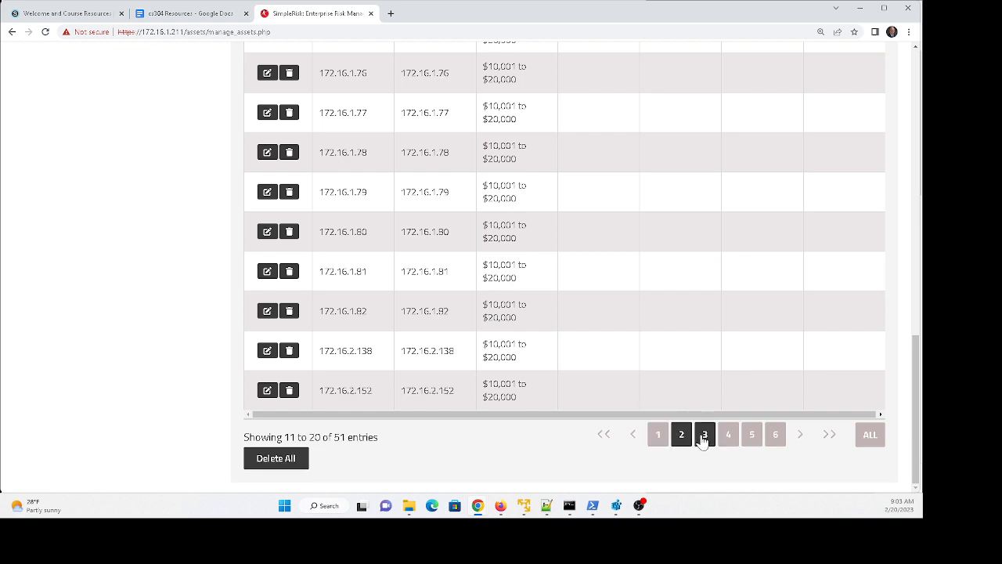
{"action": "left_click", "coordinate": [704, 437]}
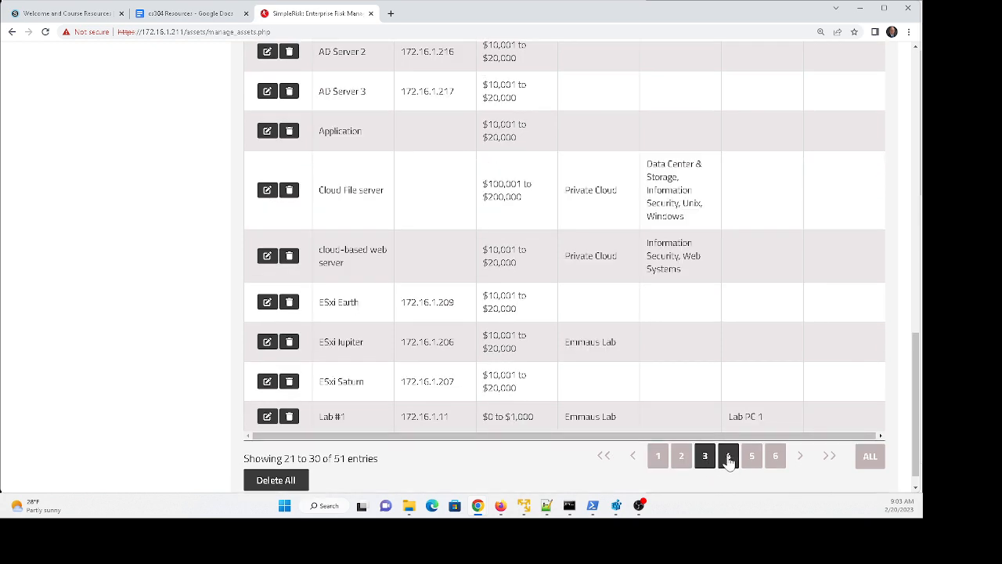
{"action": "left_click", "coordinate": [728, 458]}
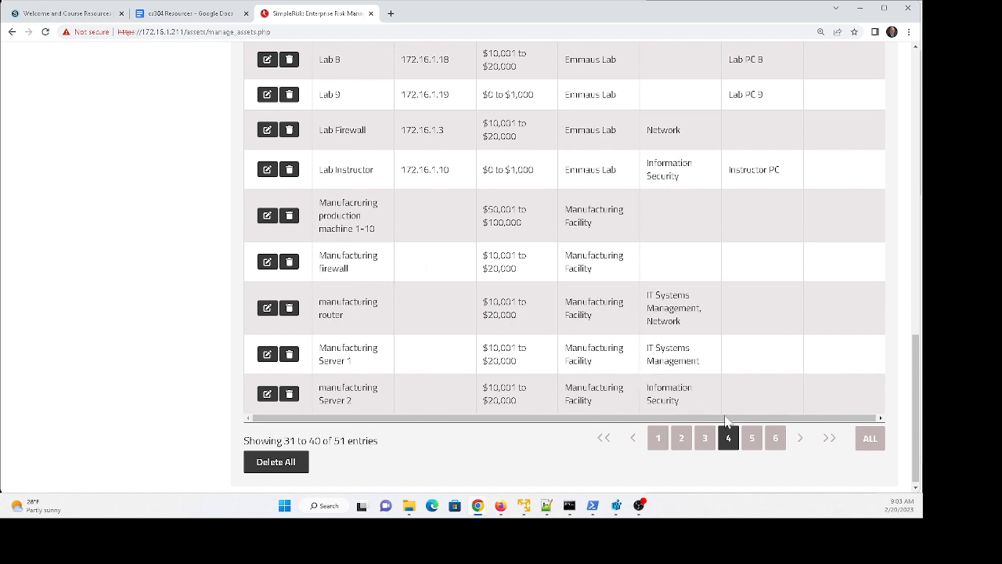
{"action": "left_click", "coordinate": [751, 442]}
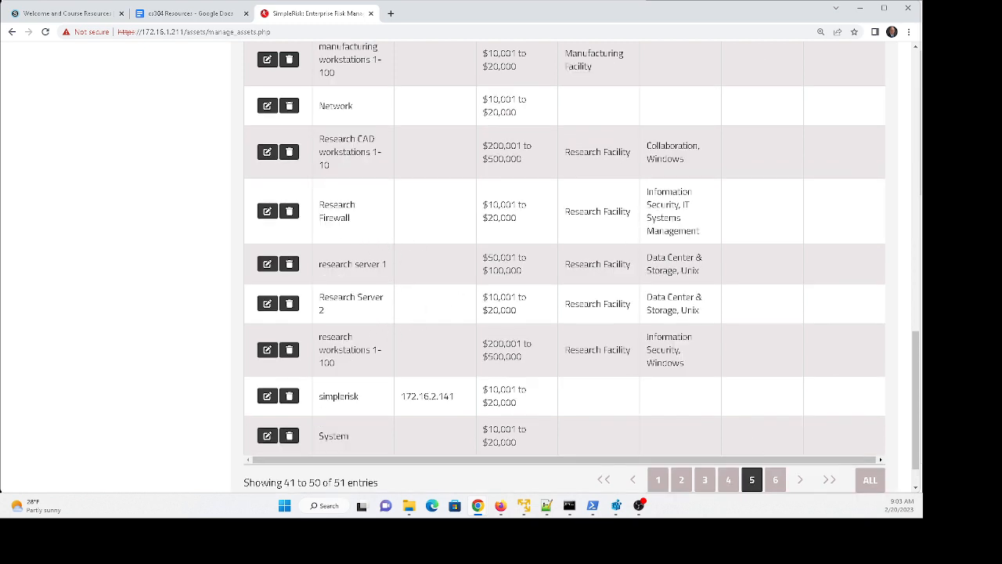
{"action": "left_click", "coordinate": [775, 479]}
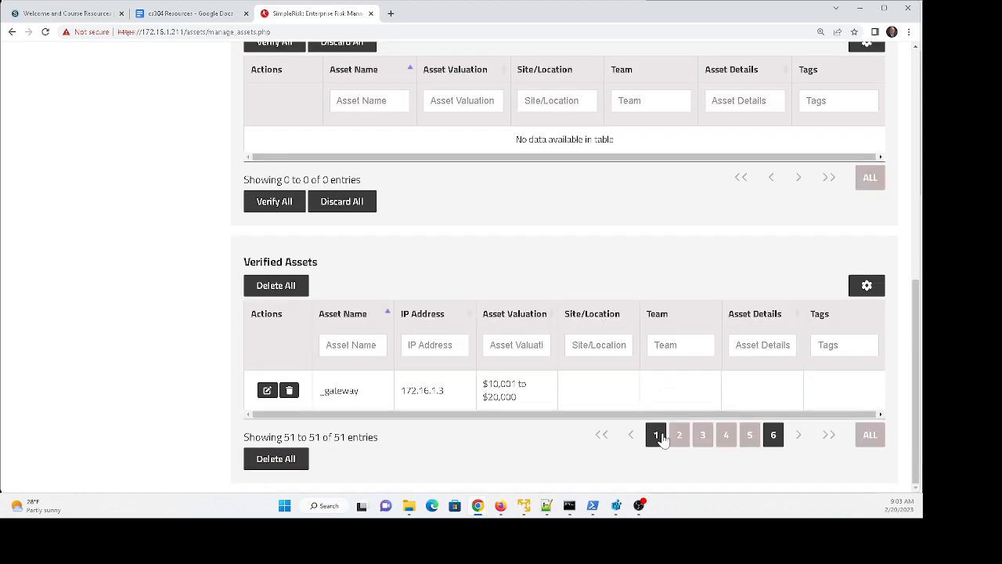
- Open the new risk submission form in Risk Management
{"action": "scroll", "coordinate": [579, 248], "scroll_direction": "up", "scroll_amount": 3}
{"action": "scroll", "coordinate": [579, 248], "scroll_direction": "up", "scroll_amount": 3}
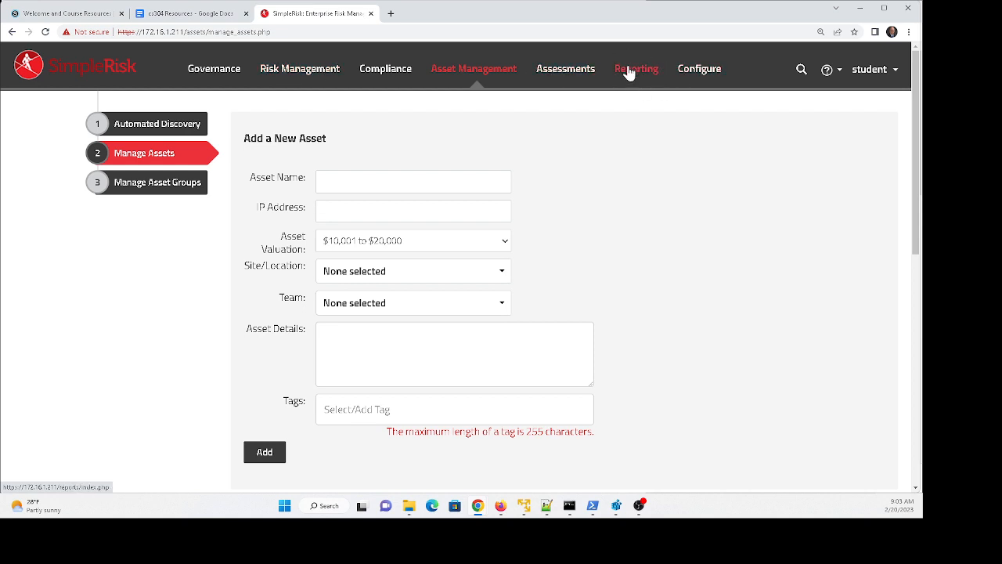
{"action": "left_click", "coordinate": [287, 75]}
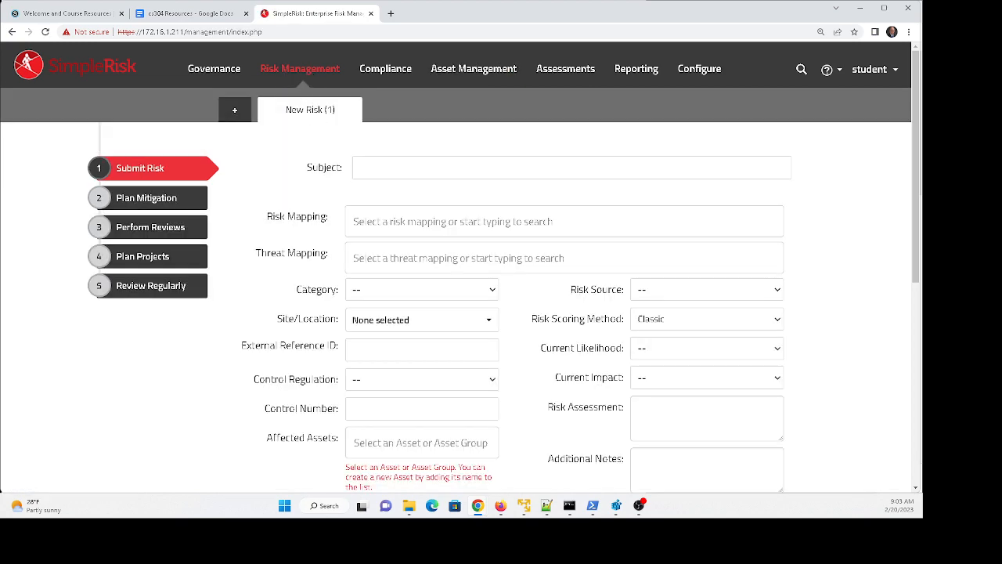
- Examine the fields of the new risk form from the subject down to the tags and submission area
{"action": "scroll", "coordinate": [320, 137], "scroll_direction": "down", "scroll_amount": 1}
{"action": "scroll", "coordinate": [347, 172], "scroll_direction": "down", "scroll_amount": 5}
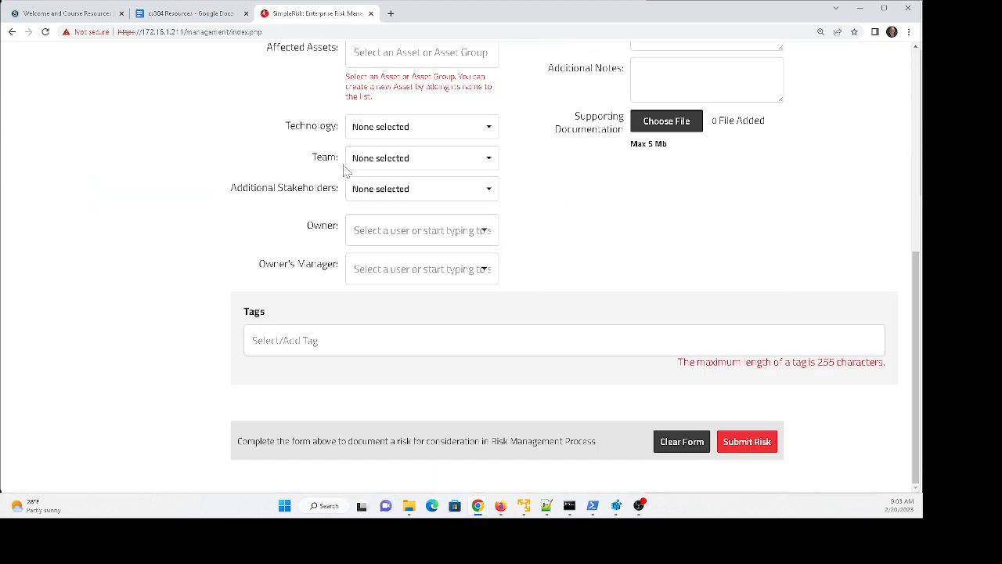
{"action": "scroll", "coordinate": [348, 172], "scroll_direction": "up", "scroll_amount": 4}
{"action": "scroll", "coordinate": [348, 172], "scroll_direction": "up", "scroll_amount": 3}
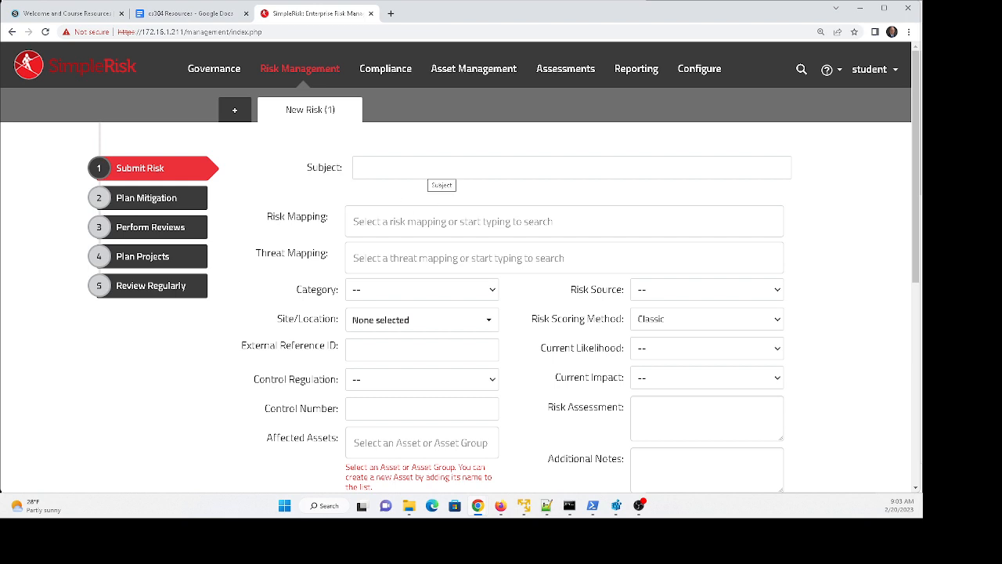
- Open the Risk Mapping choices and examine the available risks from Access Control through Situational Awareness, leaving the field empty
{"action": "left_click", "coordinate": [423, 222]}
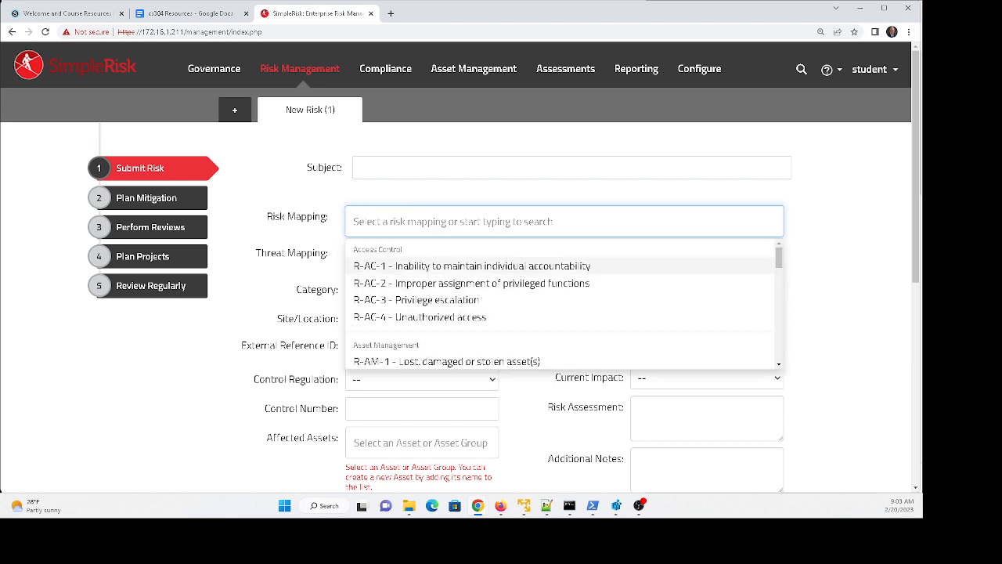
{"action": "scroll", "coordinate": [560, 306], "scroll_direction": "down", "scroll_amount": 6}
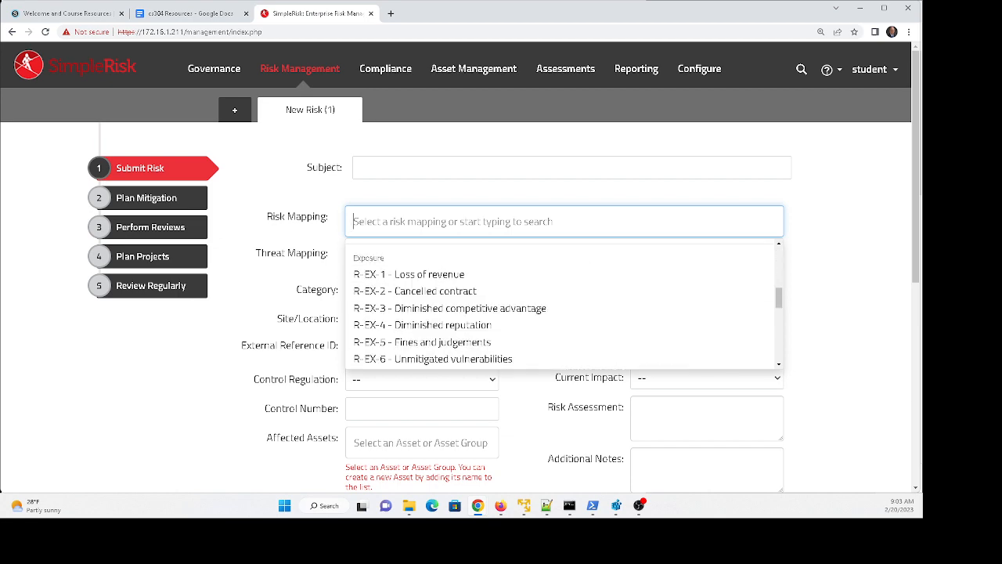
{"action": "scroll", "coordinate": [451, 285], "scroll_direction": "down", "scroll_amount": 2}
{"action": "scroll", "coordinate": [452, 290], "scroll_direction": "down", "scroll_amount": 1}
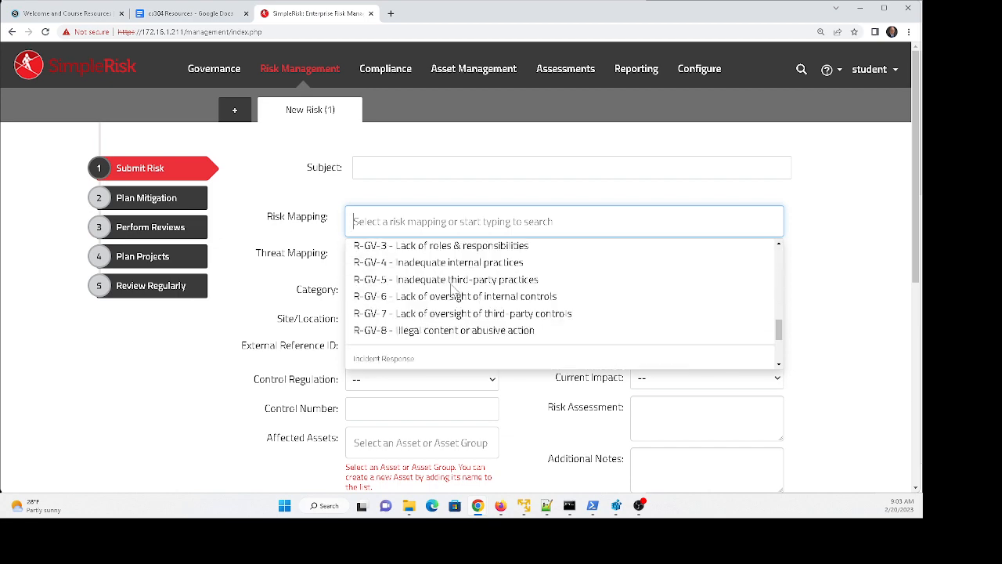
{"action": "scroll", "coordinate": [452, 290], "scroll_direction": "down", "scroll_amount": 3}
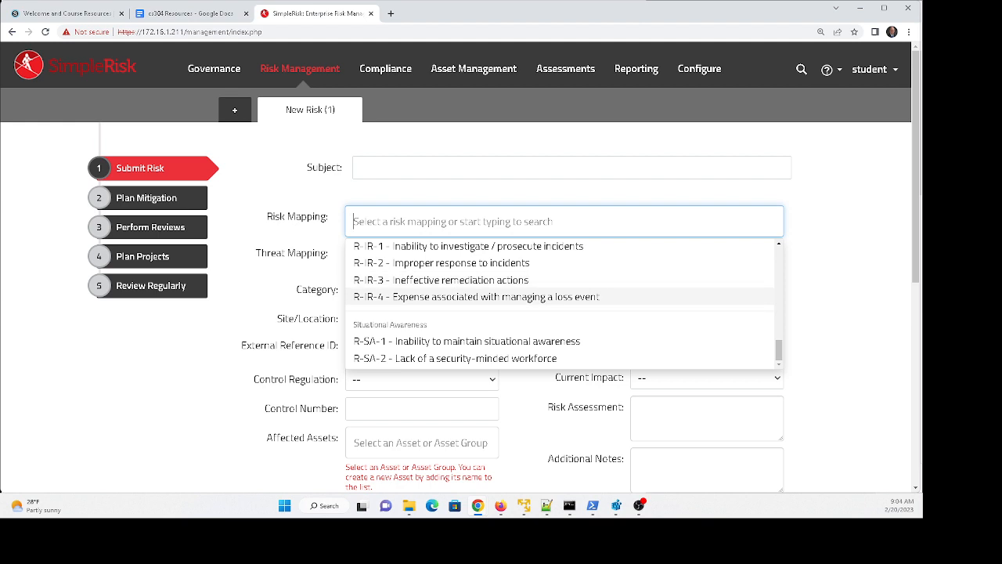
{"action": "scroll", "coordinate": [450, 316], "scroll_direction": "up", "scroll_amount": 12}
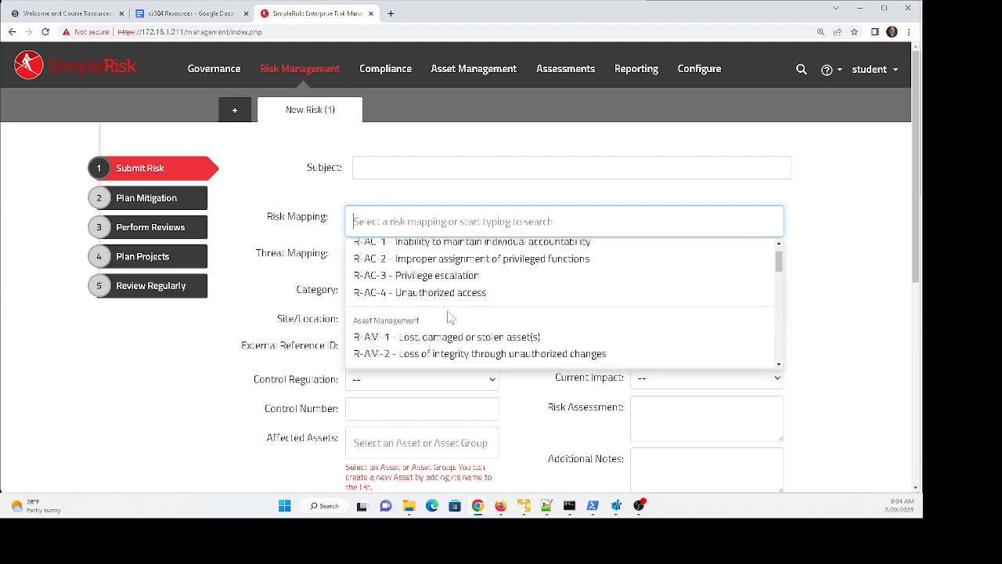
{"action": "scroll", "coordinate": [450, 316], "scroll_direction": "up", "scroll_amount": 1}
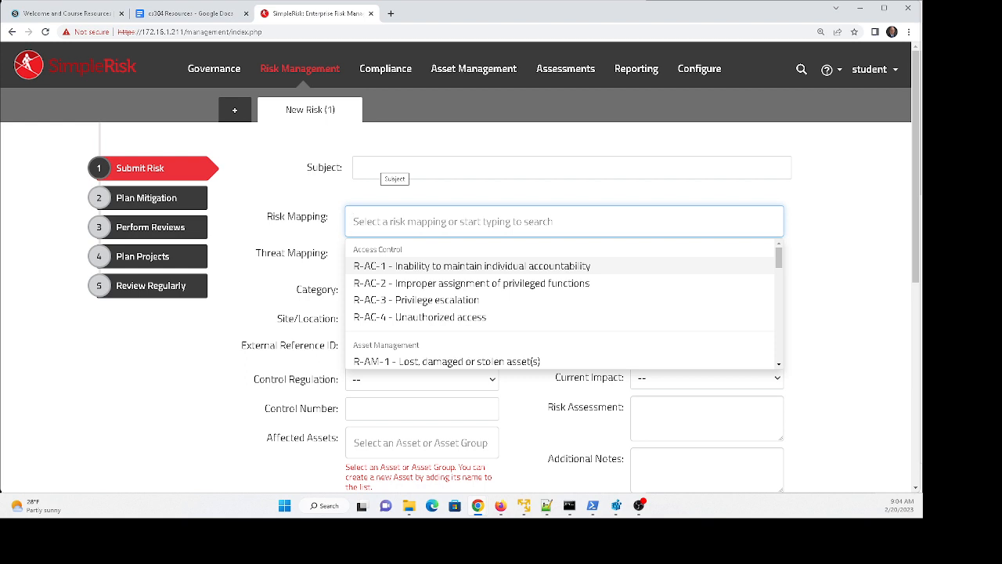
{"action": "left_click", "coordinate": [483, 147]}
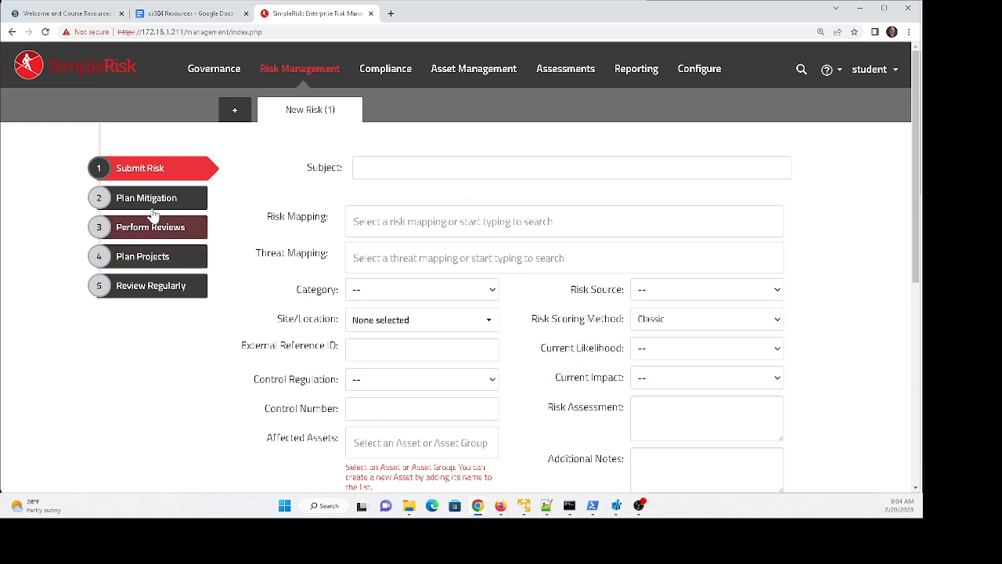
- Examine the project planning page and the risk lists under Perform Reviews and Review Regularly
{"action": "scroll", "coordinate": [246, 284], "scroll_direction": "down", "scroll_amount": 1}
{"action": "scroll", "coordinate": [213, 285], "scroll_direction": "up", "scroll_amount": 1}
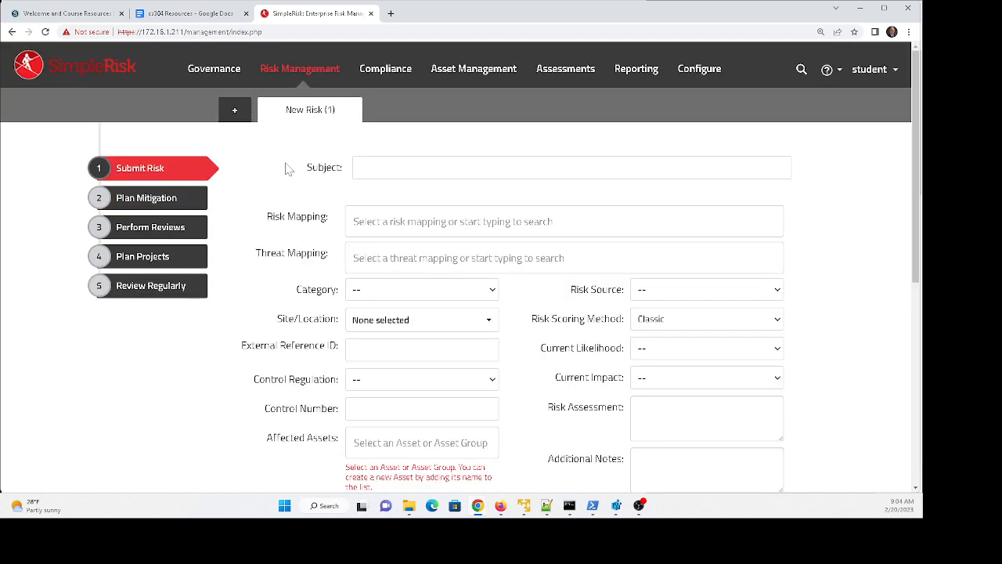
{"action": "scroll", "coordinate": [286, 180], "scroll_direction": "down", "scroll_amount": 5}
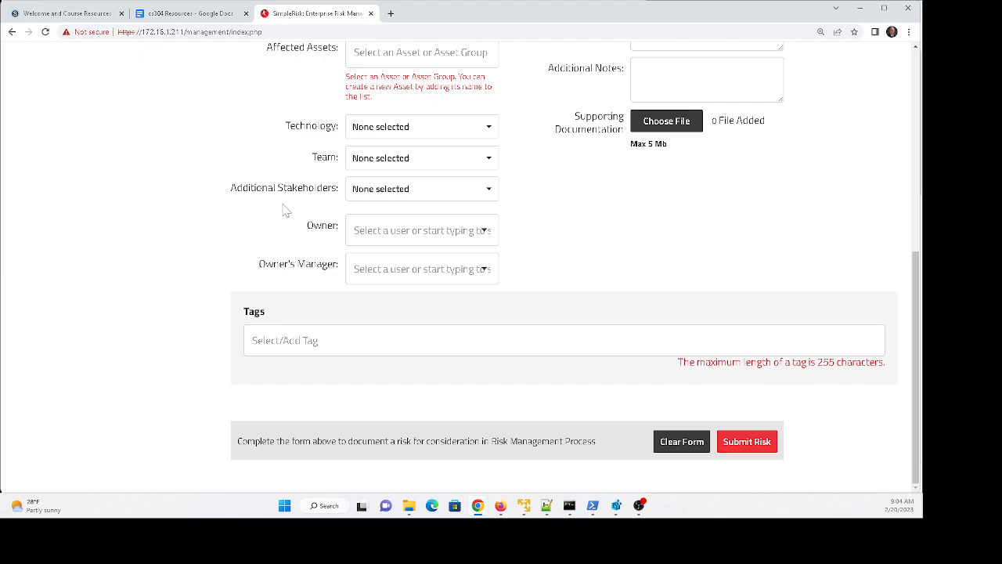
{"action": "scroll", "coordinate": [501, 266], "scroll_direction": "up", "scroll_amount": 5}
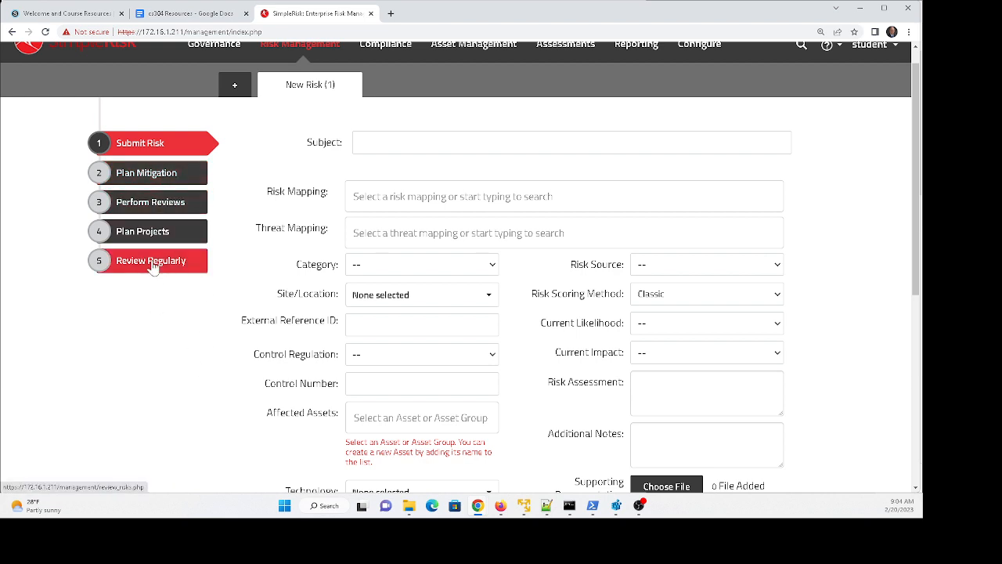
{"action": "left_click", "coordinate": [161, 231]}
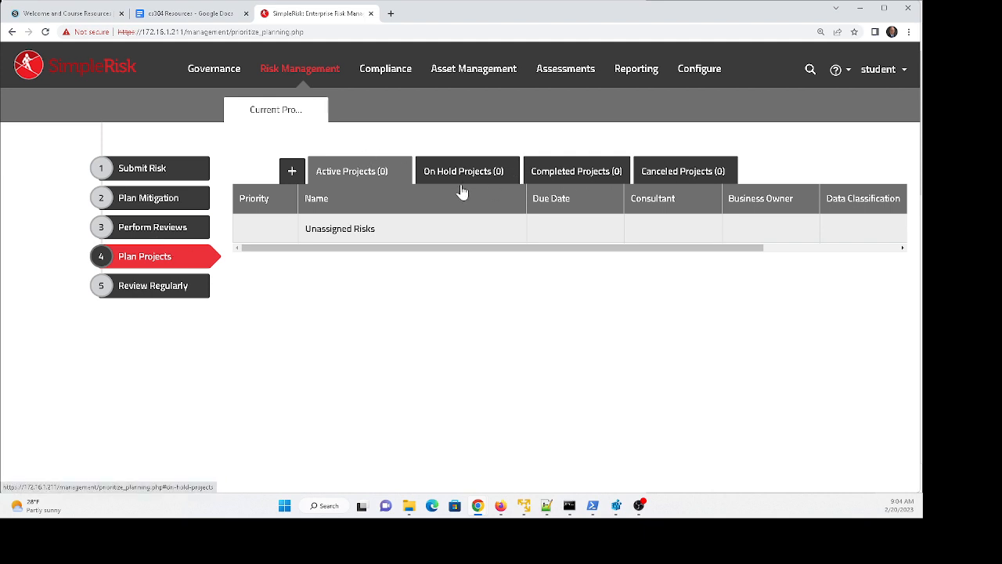
{"action": "left_click", "coordinate": [161, 228]}
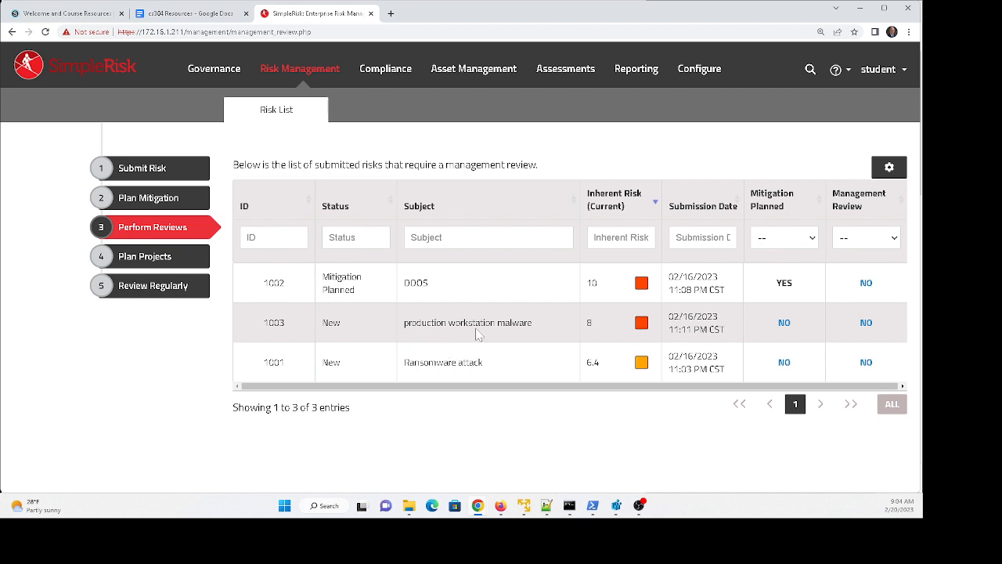
{"action": "left_click", "coordinate": [128, 265]}
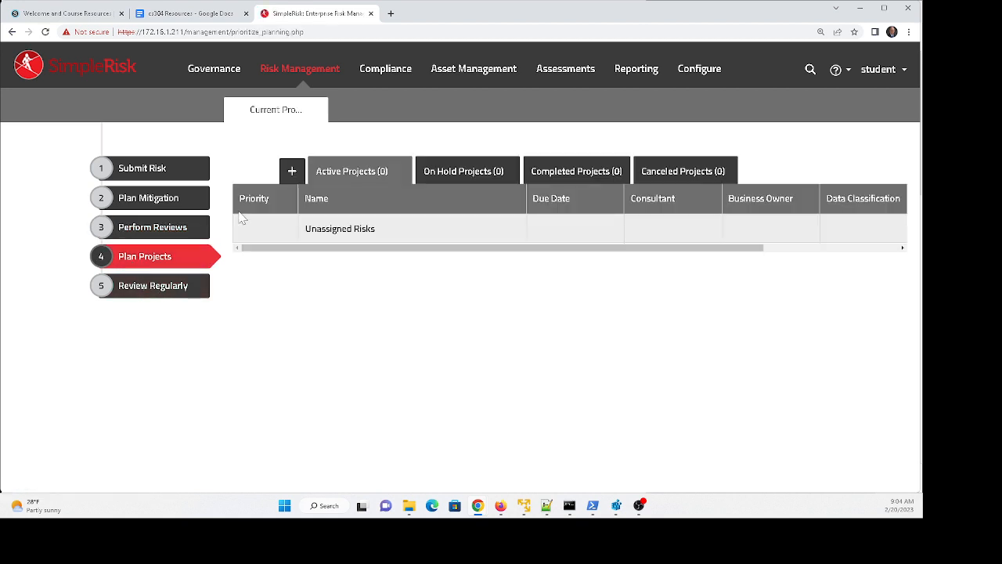
{"action": "left_click", "coordinate": [168, 290]}
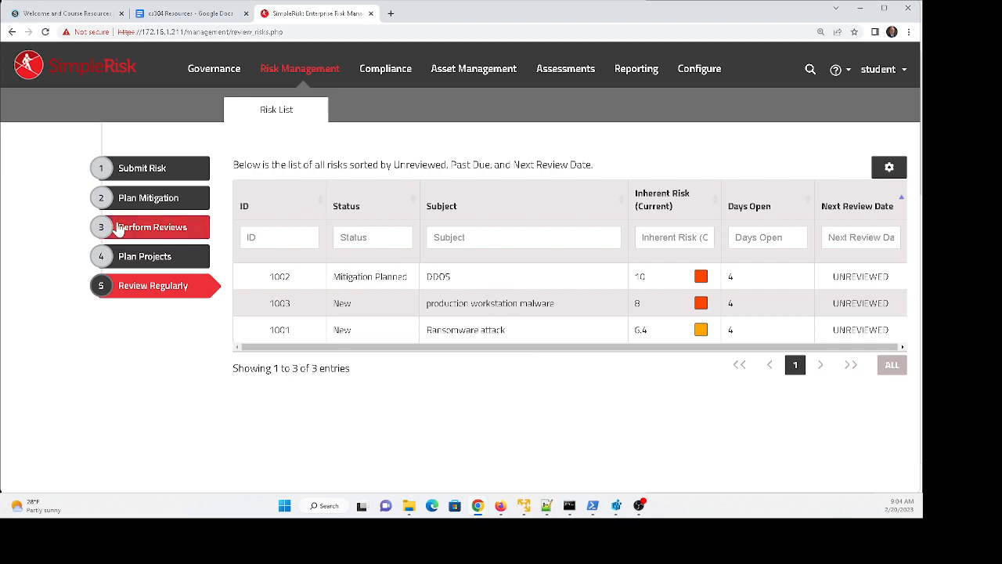
{"action": "left_click", "coordinate": [153, 226]}
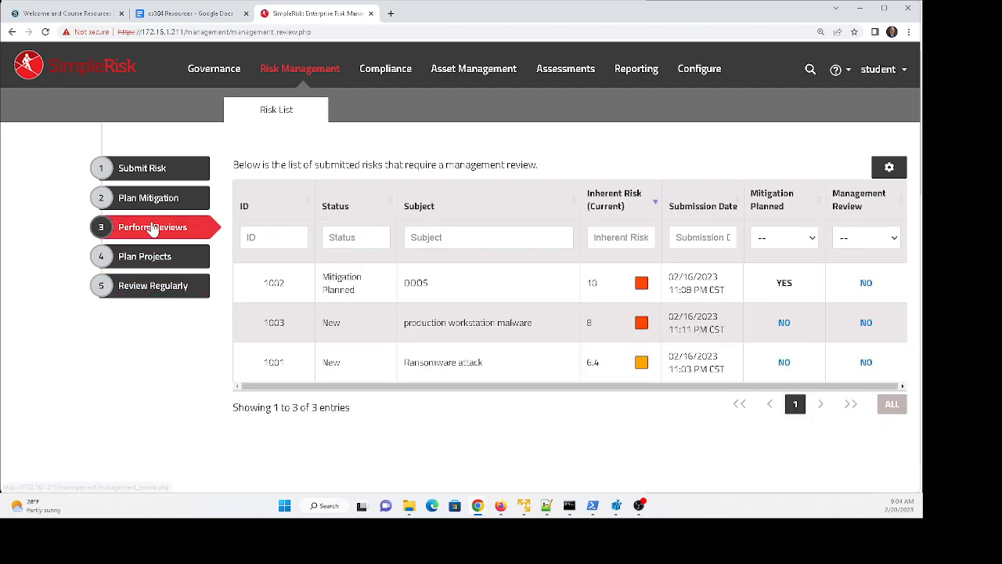
{"action": "left_click", "coordinate": [173, 297]}
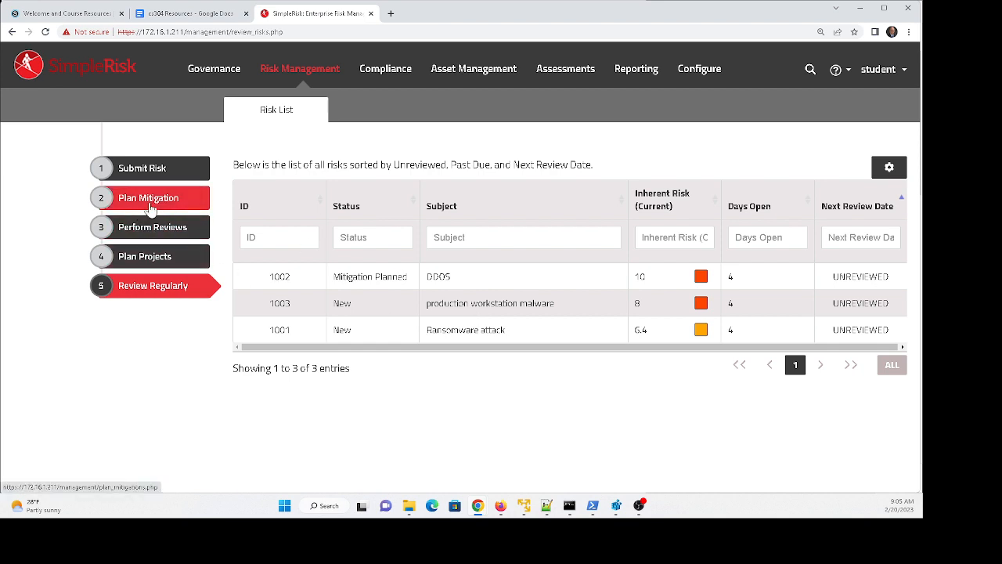
- Return to submitting a risk and enter "Research CAD workstation malware" as the subject
{"action": "left_click", "coordinate": [166, 169]}
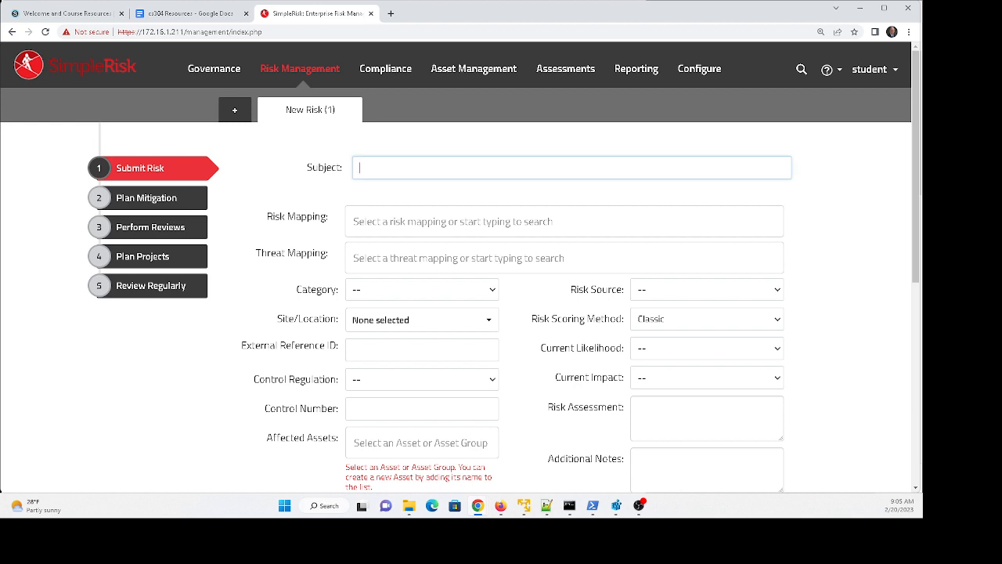
{"action": "type", "text": "Ree"}
{"action": "type", "text": "search"}
{"action": "type", "text": " CAD workstation"}
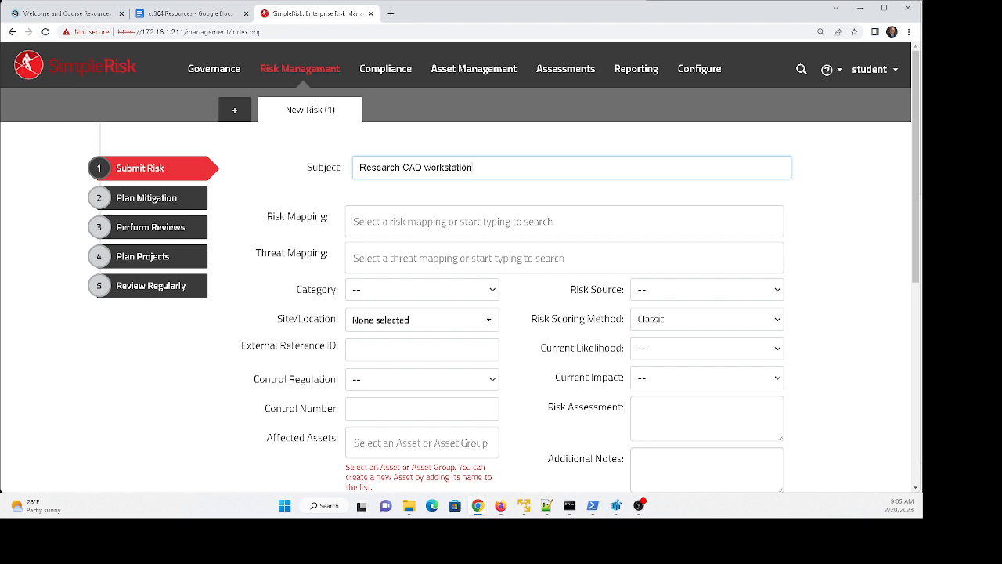
{"action": "type", "text": "malware"}
{"action": "left_click_drag", "start_coordinate": [517, 168], "coordinate": [356, 167]}
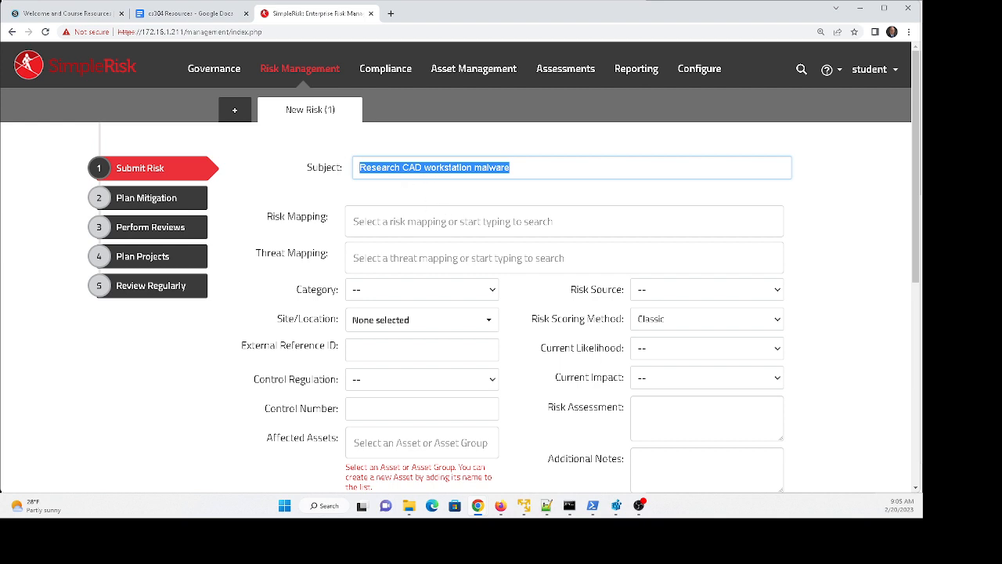
{"action": "scroll", "coordinate": [439, 227], "scroll_direction": "down", "scroll_amount": 1}
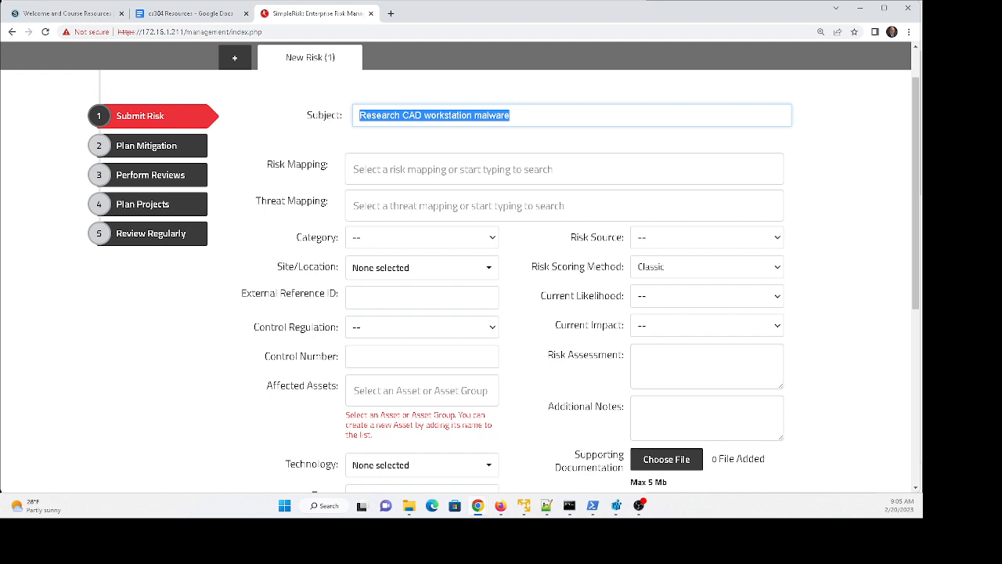
- Map the risk to R-AC-3 Privilege escalation, R-AM-1 Lost, damaged or stolen asset(s) and R-AM-2 Loss of integrity through unauthorized changes
{"action": "key", "text": "Tab"}
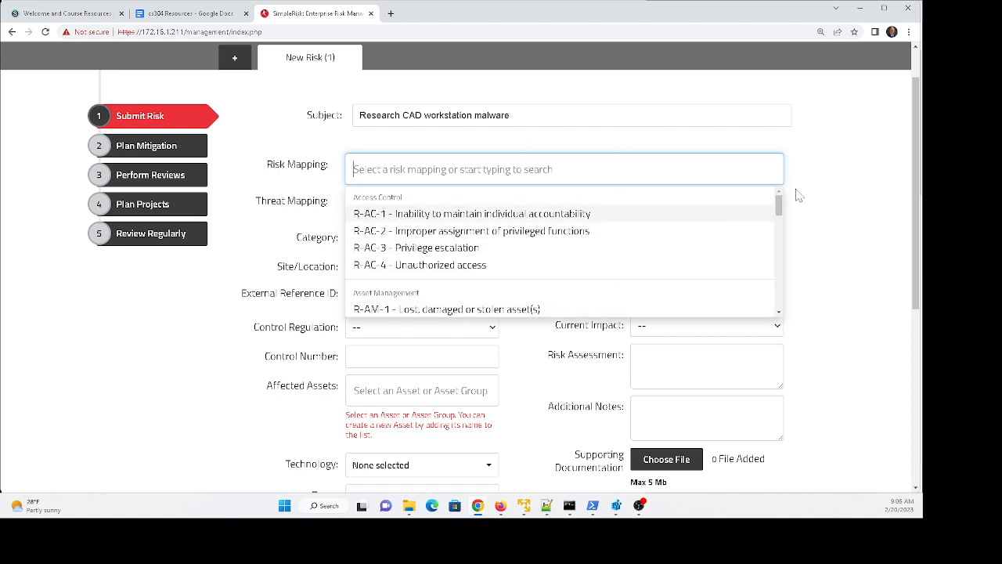
{"action": "mouse_move", "coordinate": [780, 209]}
{"action": "left_mouse_down"}
{"action": "mouse_move", "coordinate": [786, 269]}
{"action": "mouse_move", "coordinate": [779, 201]}
{"action": "left_mouse_up"}
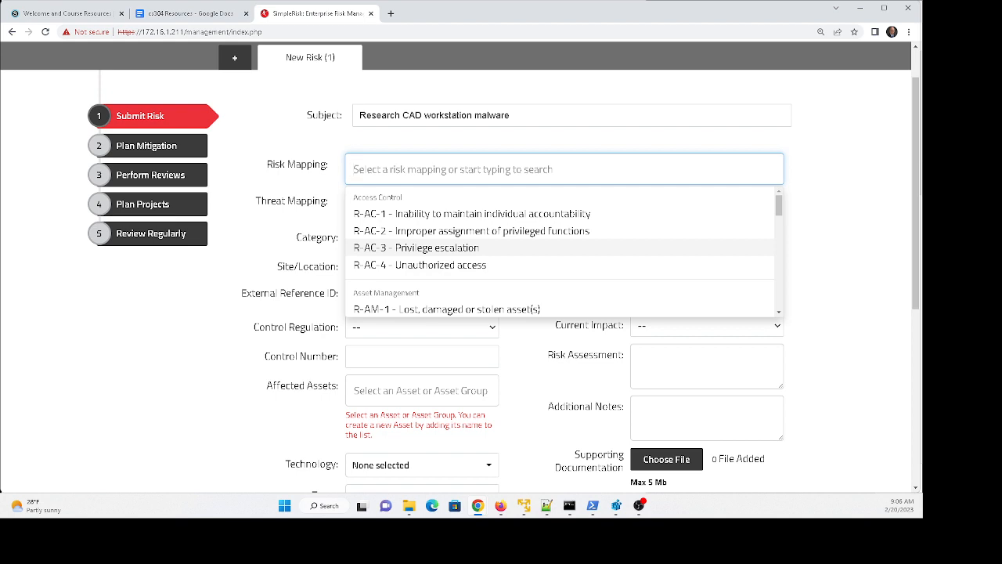
{"action": "key", "text": "Return"}
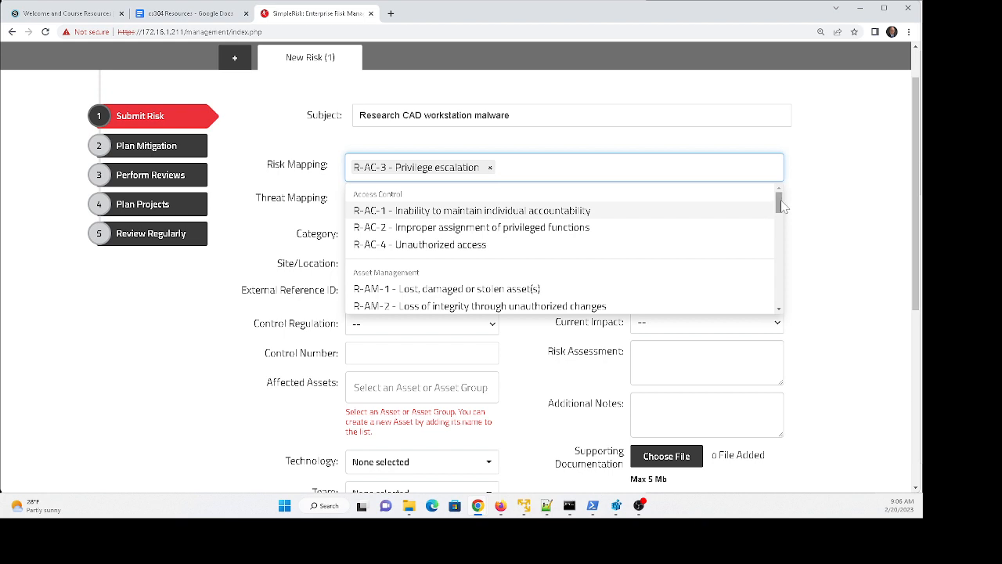
{"action": "left_click_drag", "start_coordinate": [781, 205], "coordinate": [781, 217]}
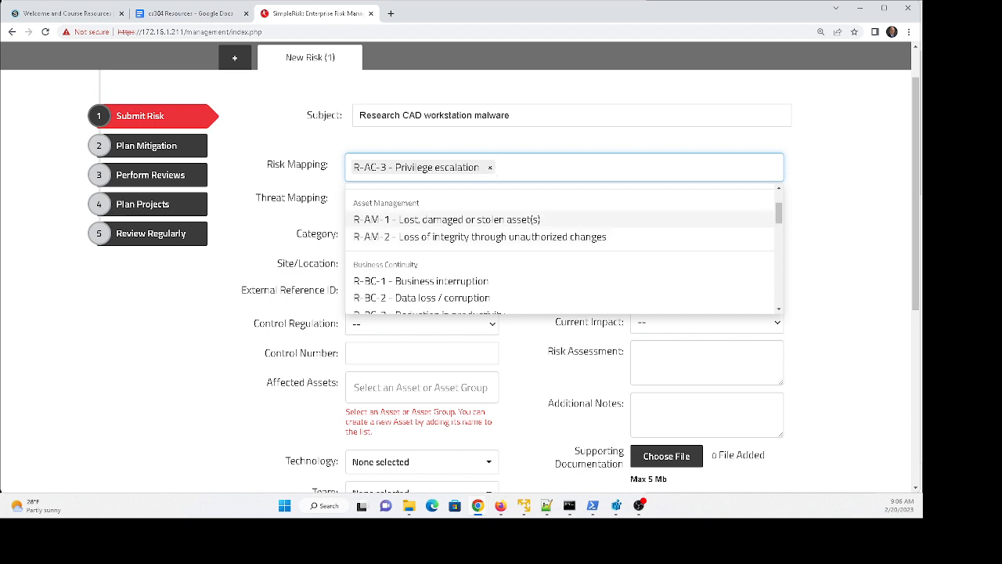
{"action": "left_click", "coordinate": [447, 220]}
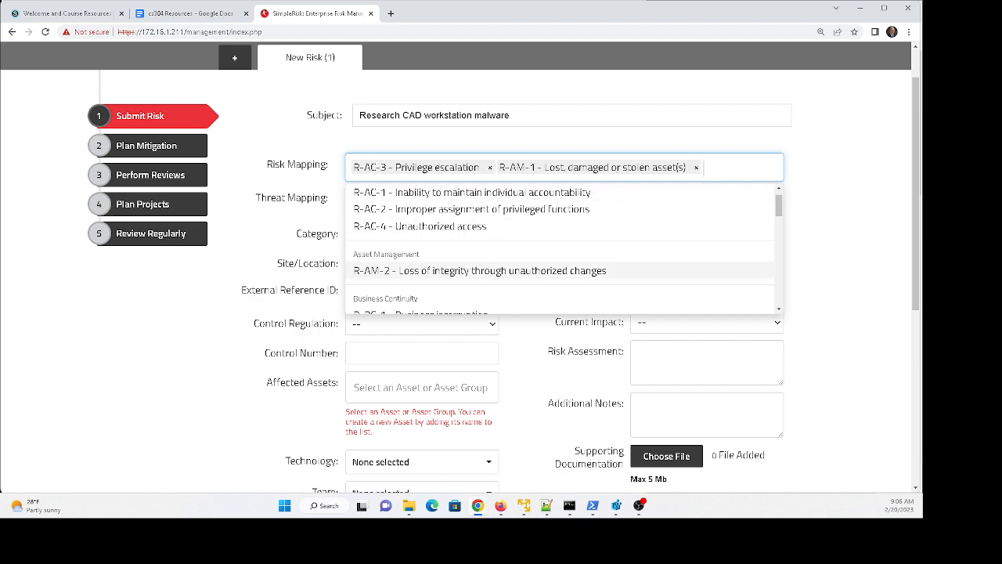
{"action": "left_click", "coordinate": [462, 270]}
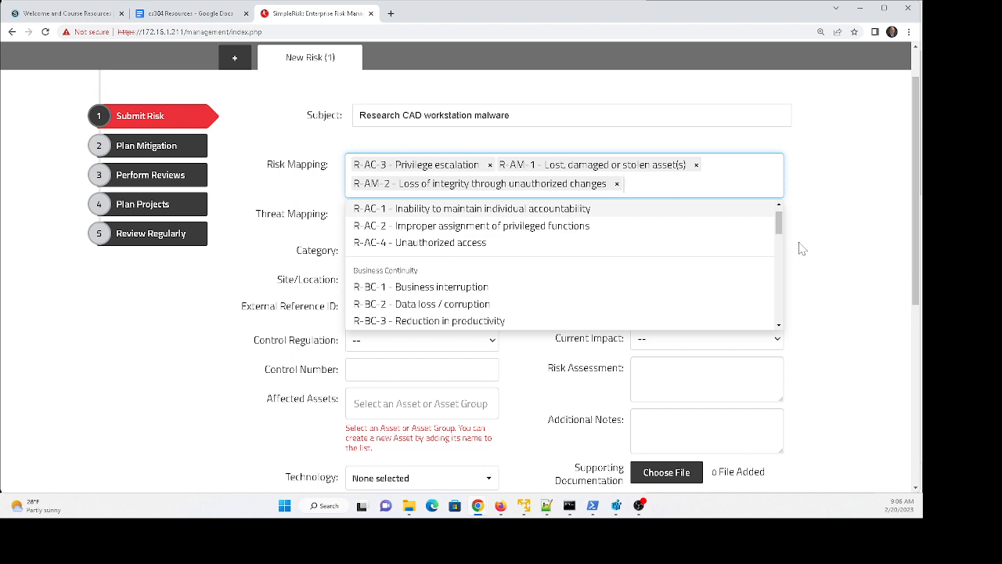
- Add R-BC-3 Reduction in productivity and R-EX-3 Diminished competitive advantage to the risk mapping, and close the list of choices
{"action": "left_click_drag", "start_coordinate": [779, 227], "coordinate": [783, 243]}
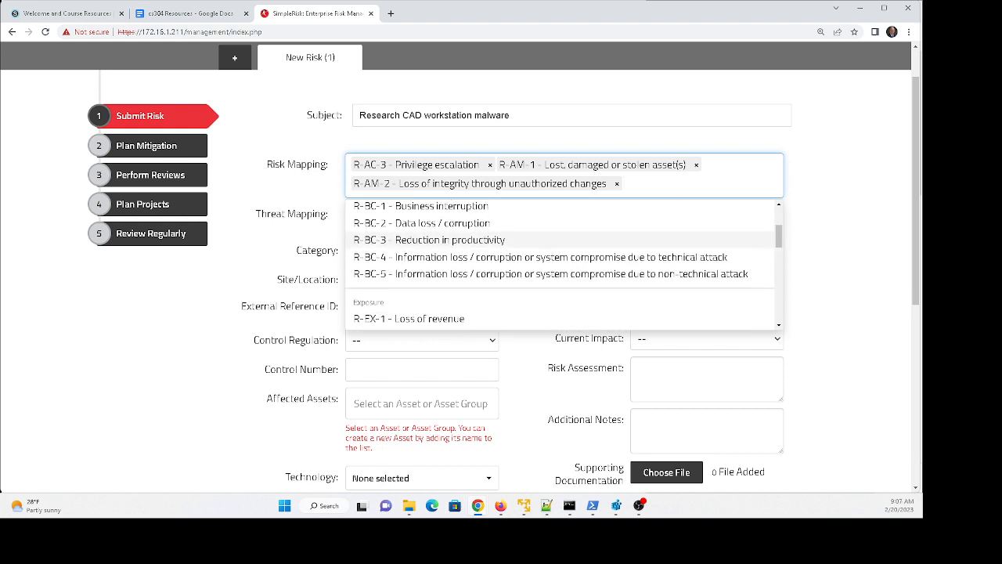
{"action": "left_click", "coordinate": [429, 239]}
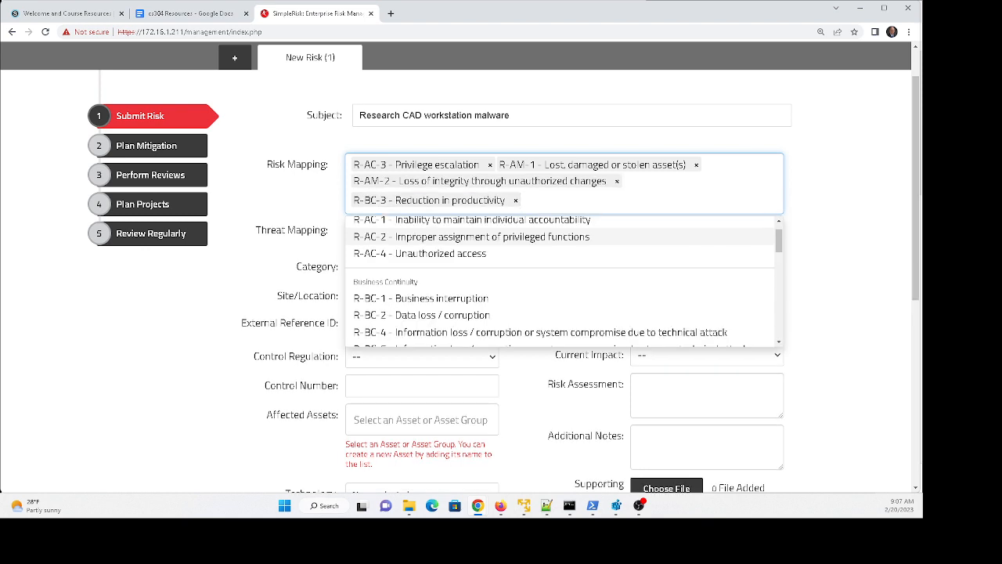
{"action": "left_click_drag", "start_coordinate": [781, 237], "coordinate": [787, 280]}
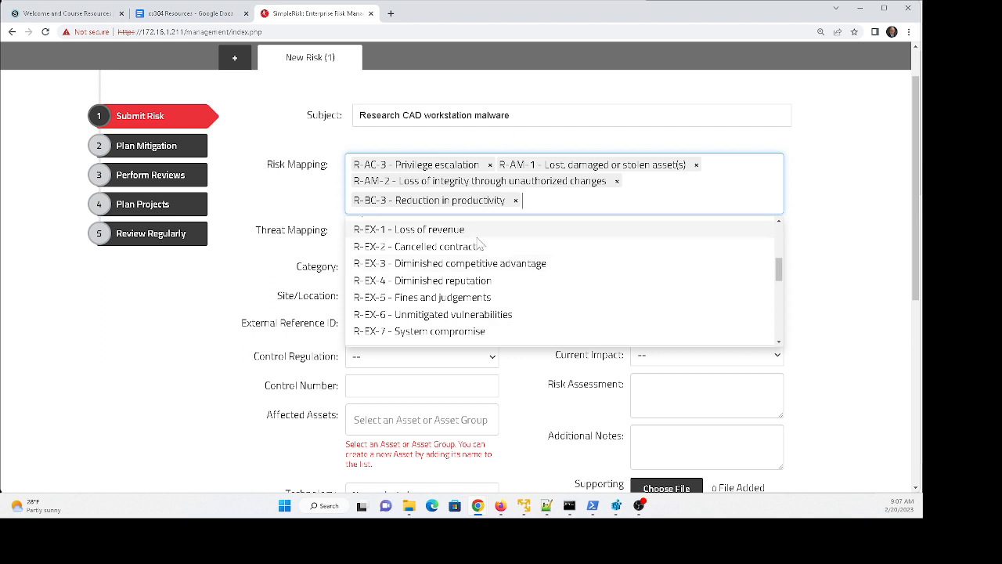
{"action": "left_click", "coordinate": [470, 265]}
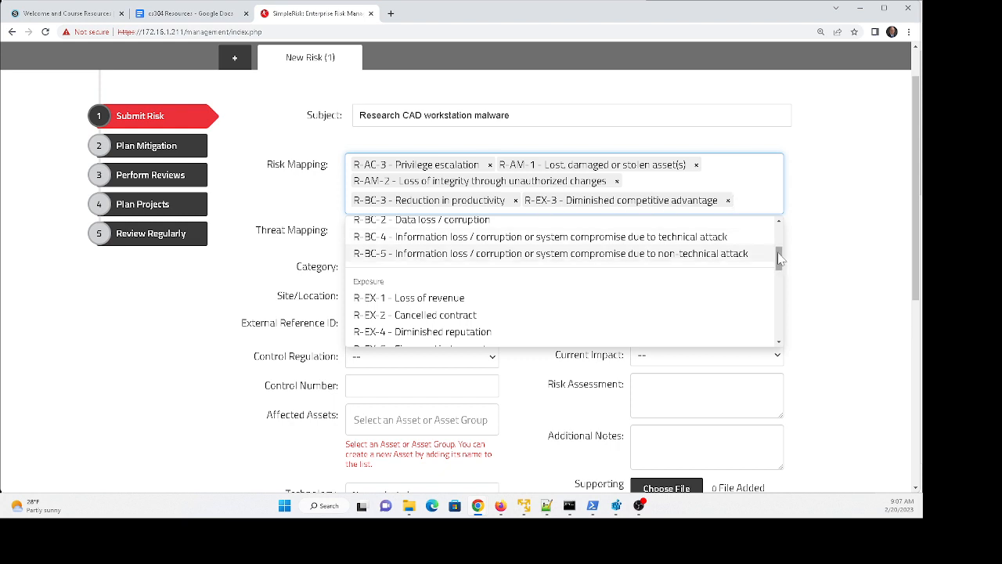
{"action": "left_click_drag", "start_coordinate": [779, 258], "coordinate": [781, 294]}
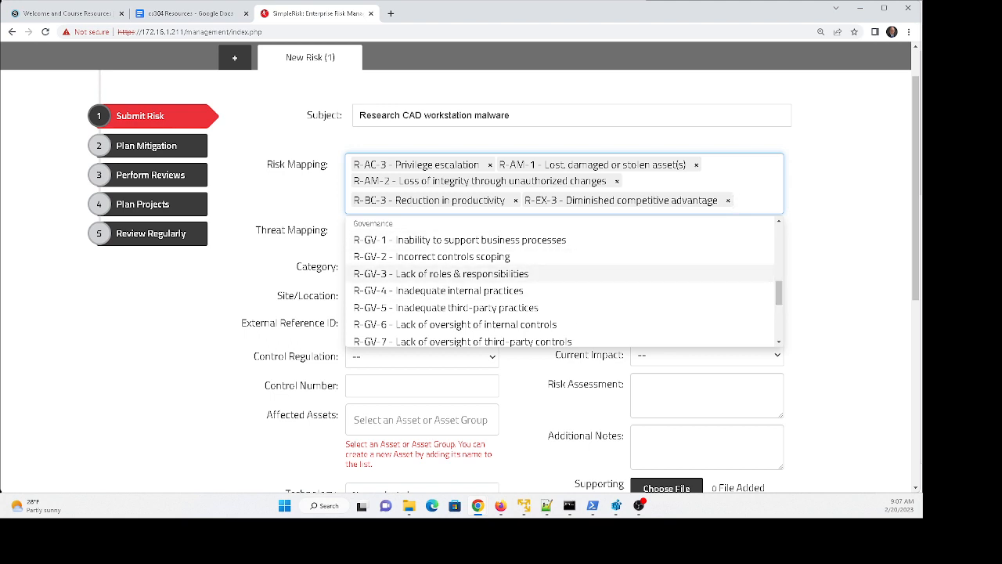
{"action": "left_click_drag", "start_coordinate": [777, 290], "coordinate": [783, 329]}
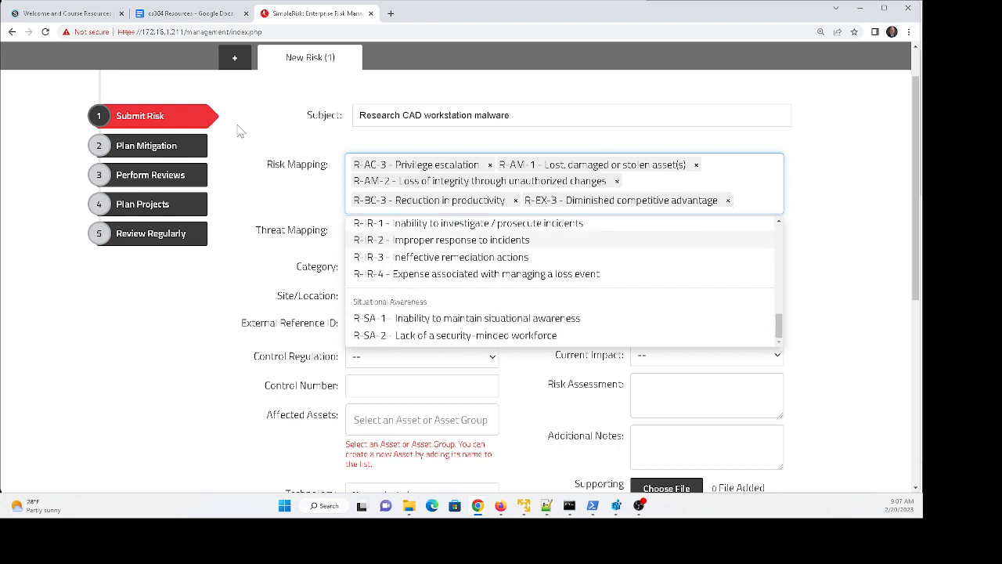
{"action": "left_click", "coordinate": [662, 144]}
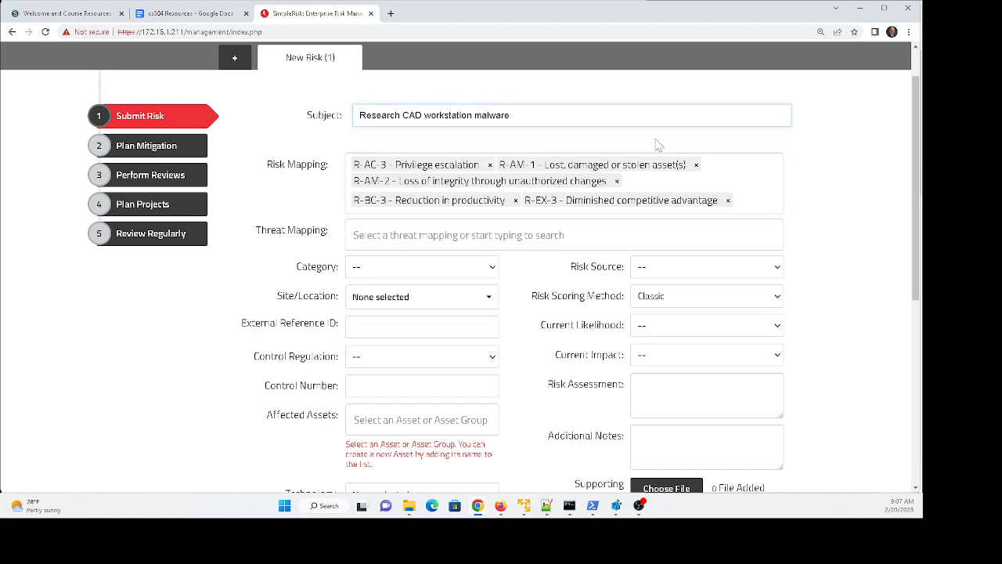
- Set the threat mapping to MT-2 Hacking & Other Cybersecurity Crimes and close the list of choices
{"action": "left_click", "coordinate": [474, 235]}
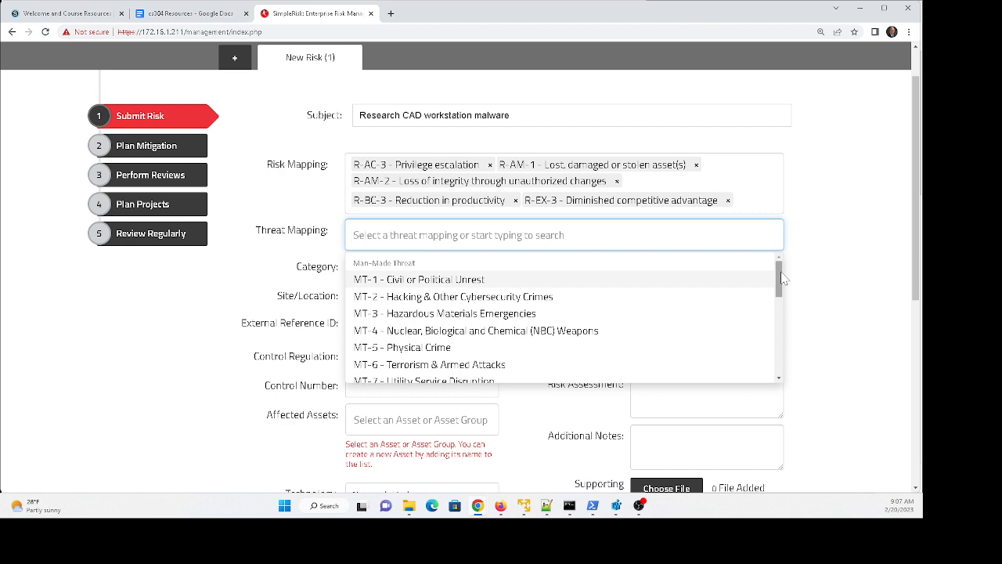
{"action": "mouse_move", "coordinate": [781, 278]}
{"action": "left_mouse_down"}
{"action": "mouse_move", "coordinate": [780, 297]}
{"action": "mouse_move", "coordinate": [780, 278]}
{"action": "left_mouse_up"}
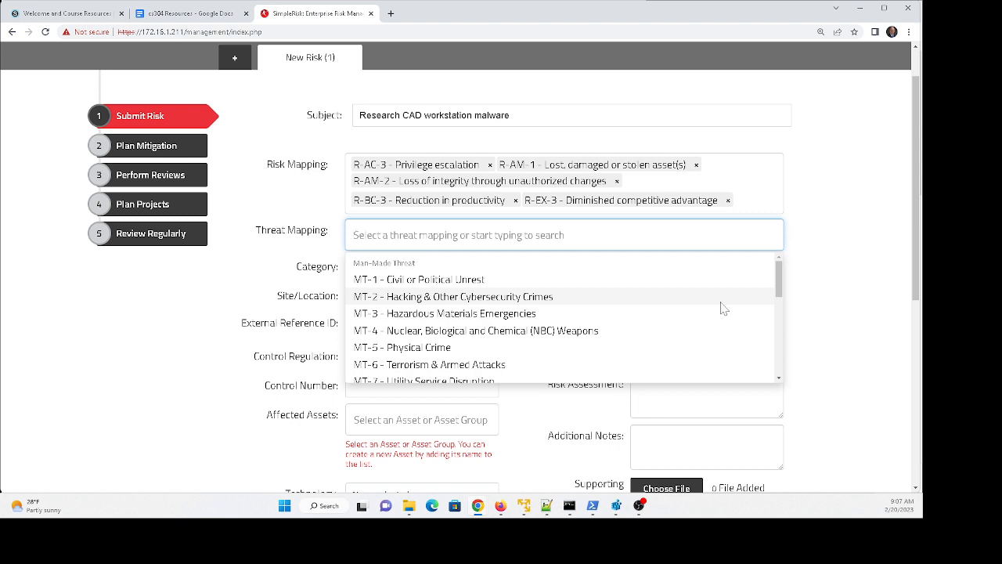
{"action": "mouse_move", "coordinate": [779, 278]}
{"action": "left_mouse_down"}
{"action": "mouse_move", "coordinate": [788, 378]}
{"action": "mouse_move", "coordinate": [780, 274]}
{"action": "left_mouse_up"}
{"action": "left_click", "coordinate": [453, 296]}
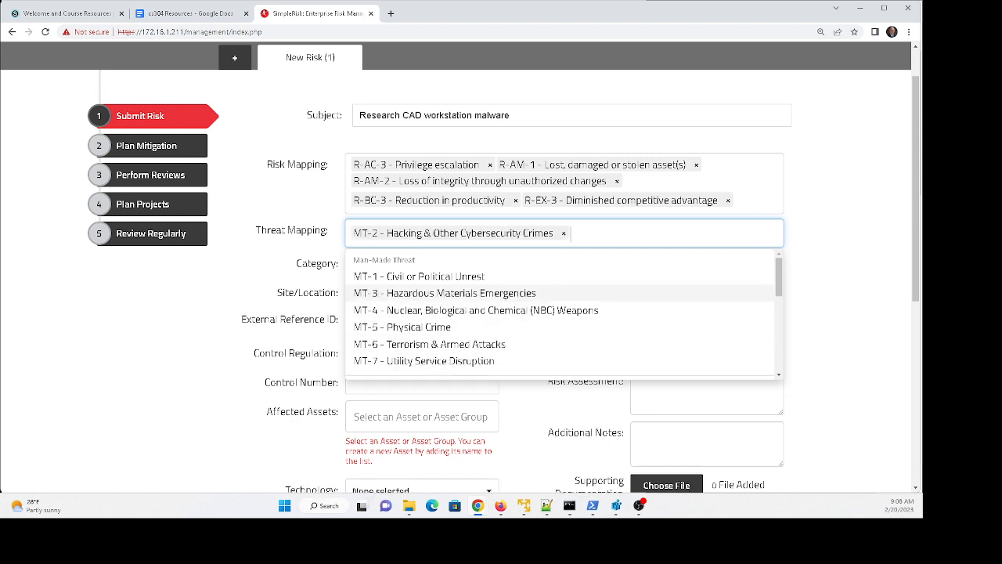
{"action": "left_click", "coordinate": [245, 266]}
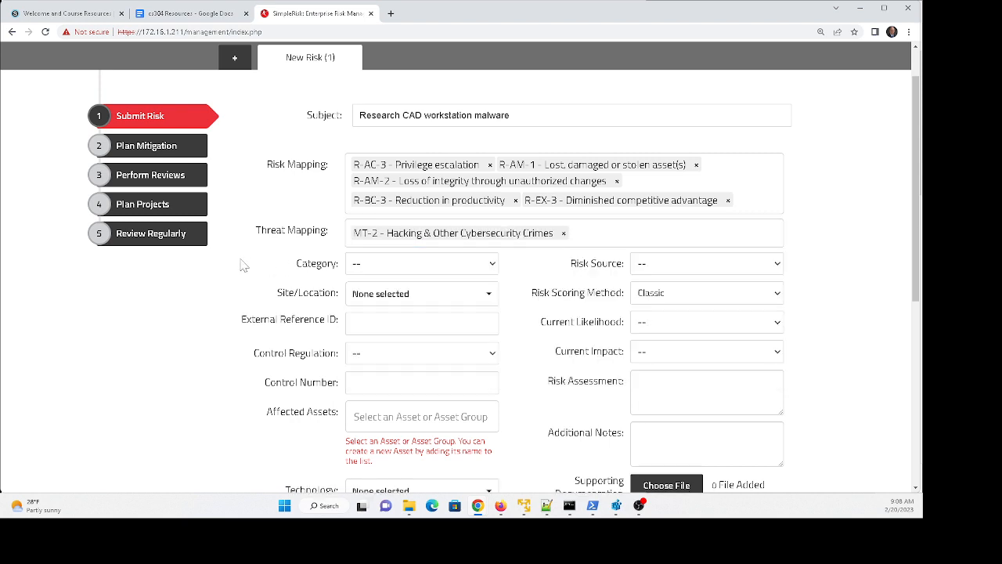
- Set the risk's category to Sensitive Data Management and its site to Research Facility, leaving the control regulation blank
{"action": "left_click", "coordinate": [430, 265]}
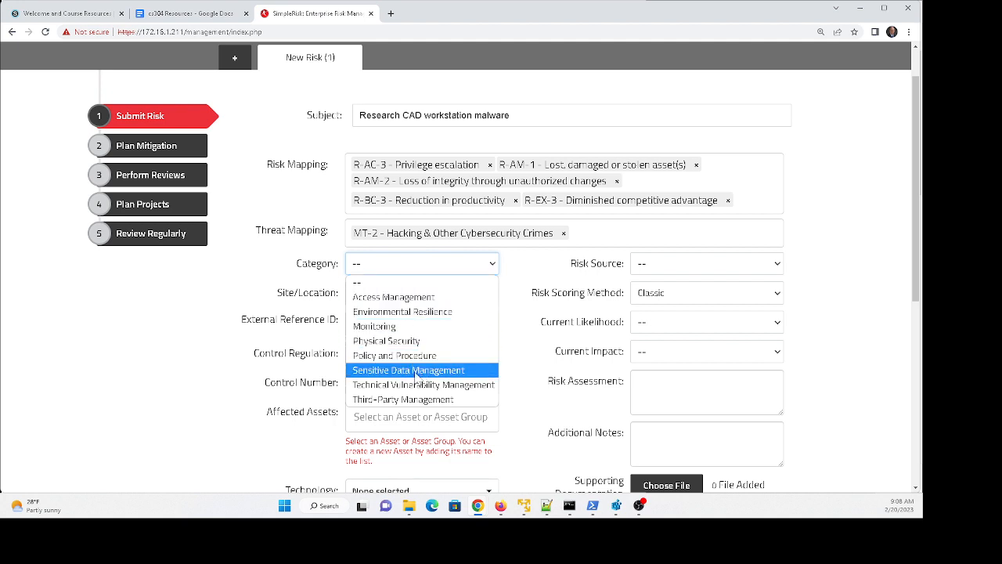
{"action": "left_click", "coordinate": [414, 371]}
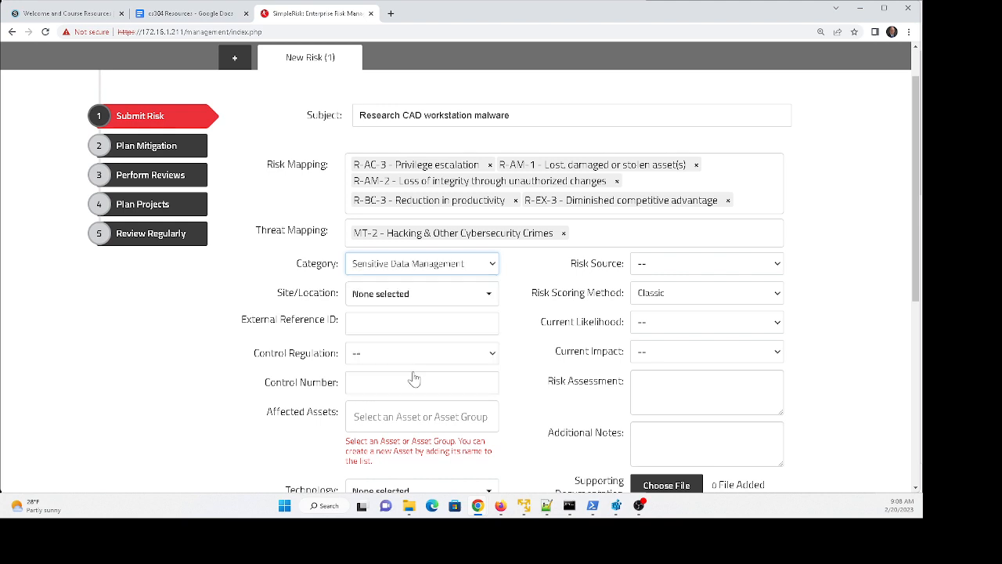
{"action": "left_click", "coordinate": [416, 301]}
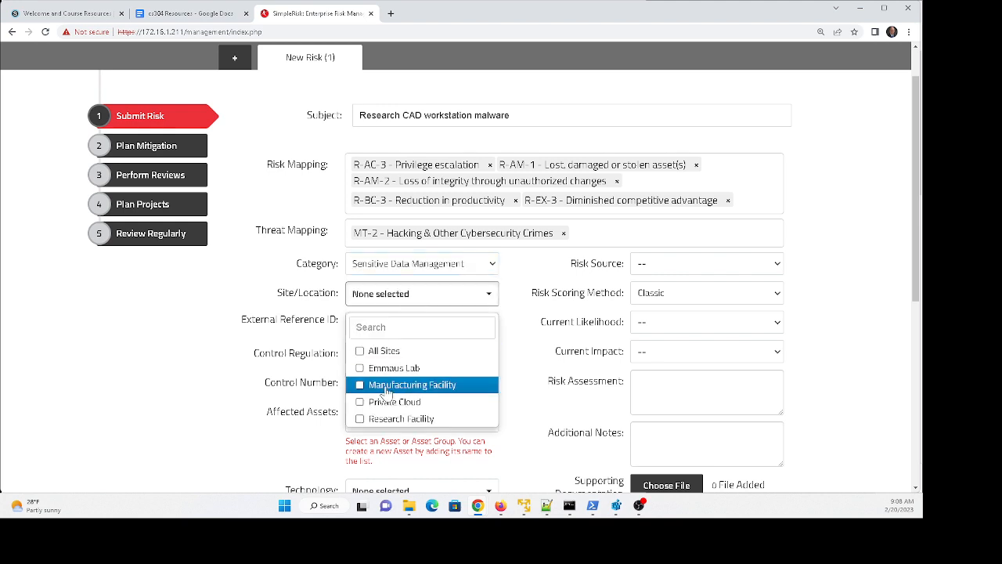
{"action": "left_click", "coordinate": [360, 421]}
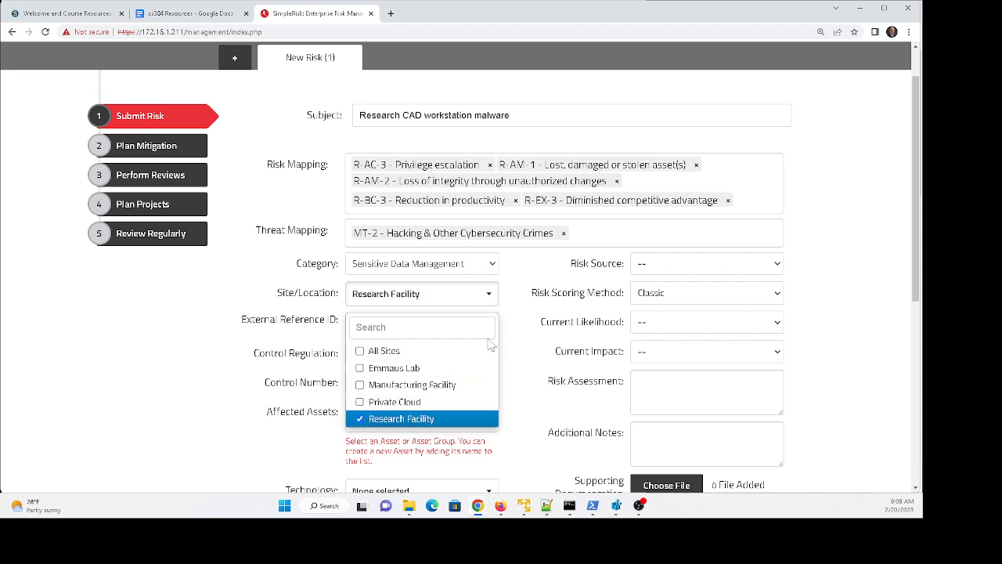
{"action": "left_click", "coordinate": [516, 325]}
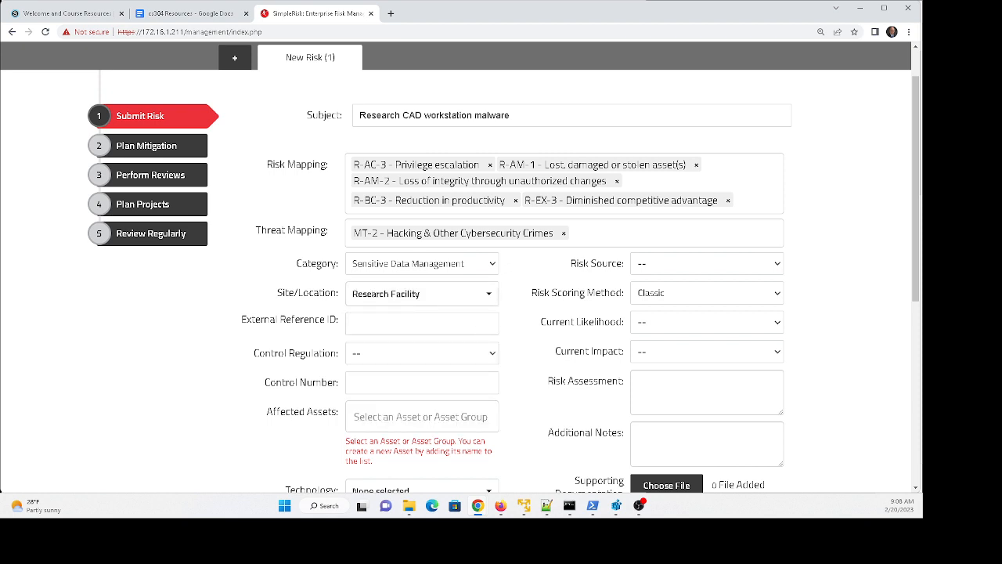
{"action": "left_click", "coordinate": [374, 358]}
{"action": "left_click", "coordinate": [374, 365]}
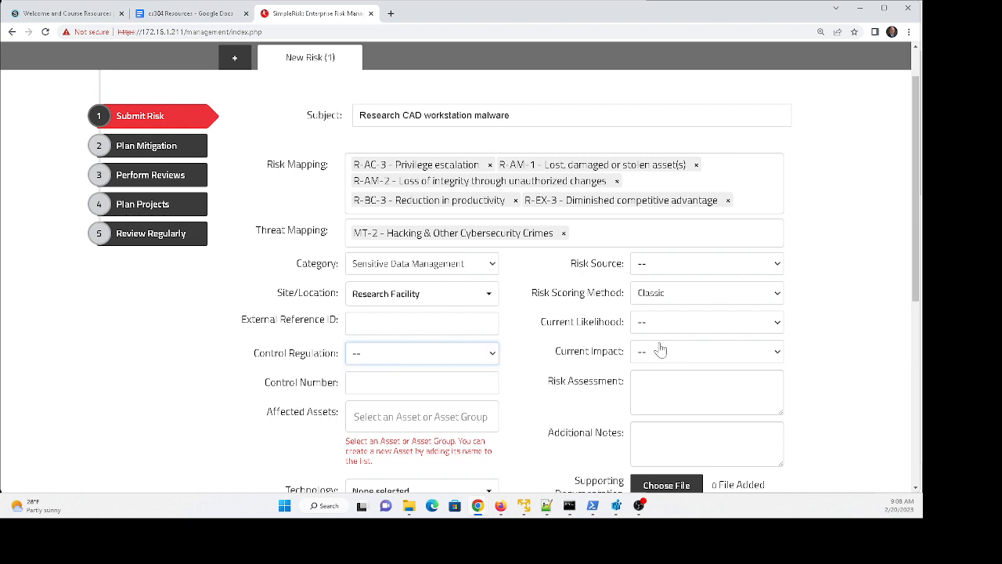
- Set the risk source to External and keep Classic as the risk scoring method
{"action": "left_click", "coordinate": [726, 268]}
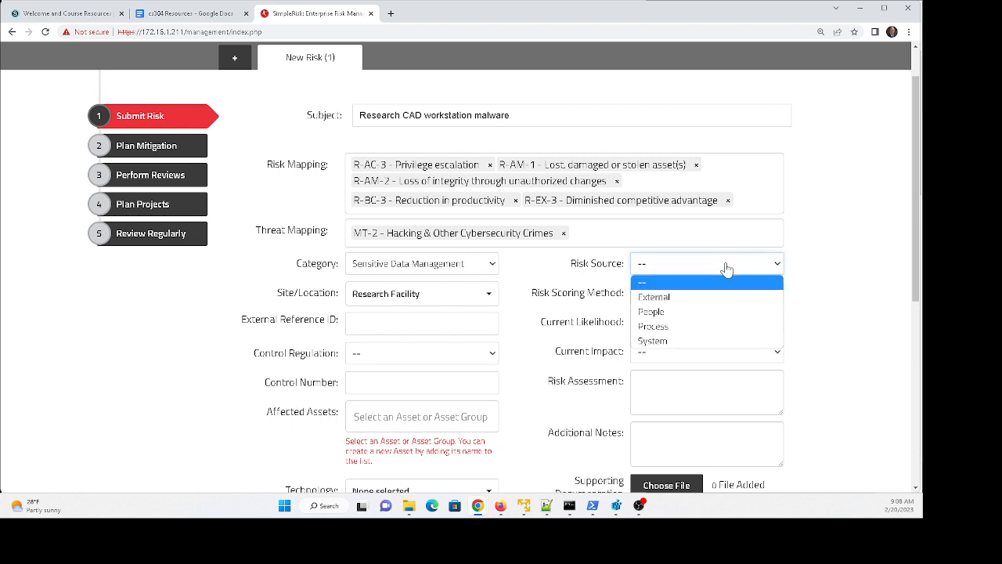
{"action": "left_click", "coordinate": [661, 301]}
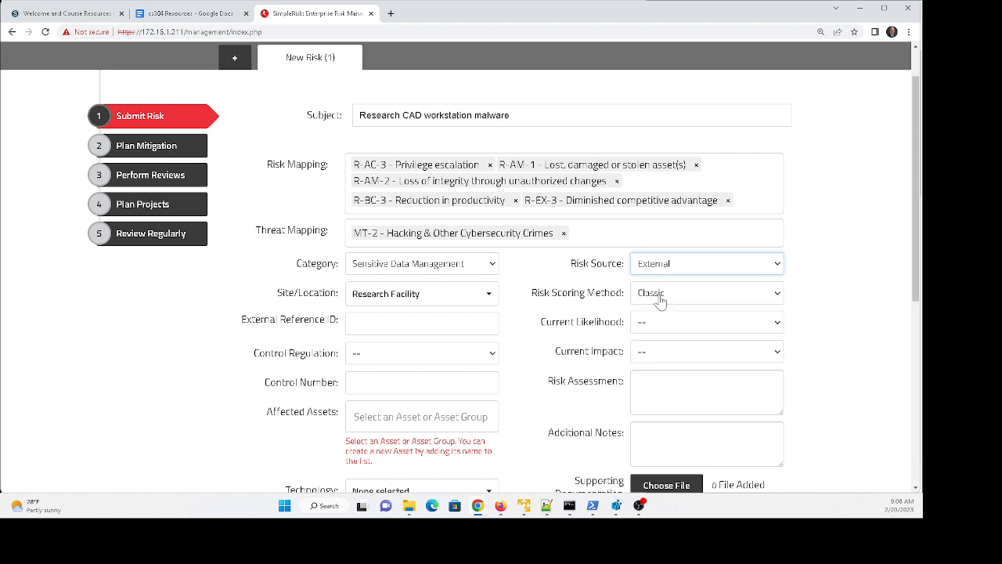
{"action": "left_click", "coordinate": [702, 298]}
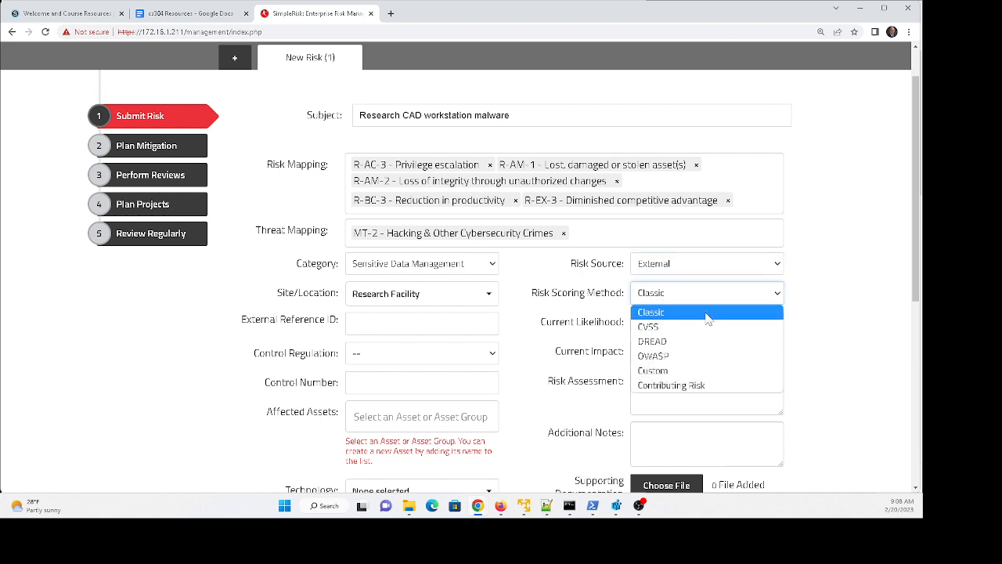
{"action": "left_click", "coordinate": [671, 314]}
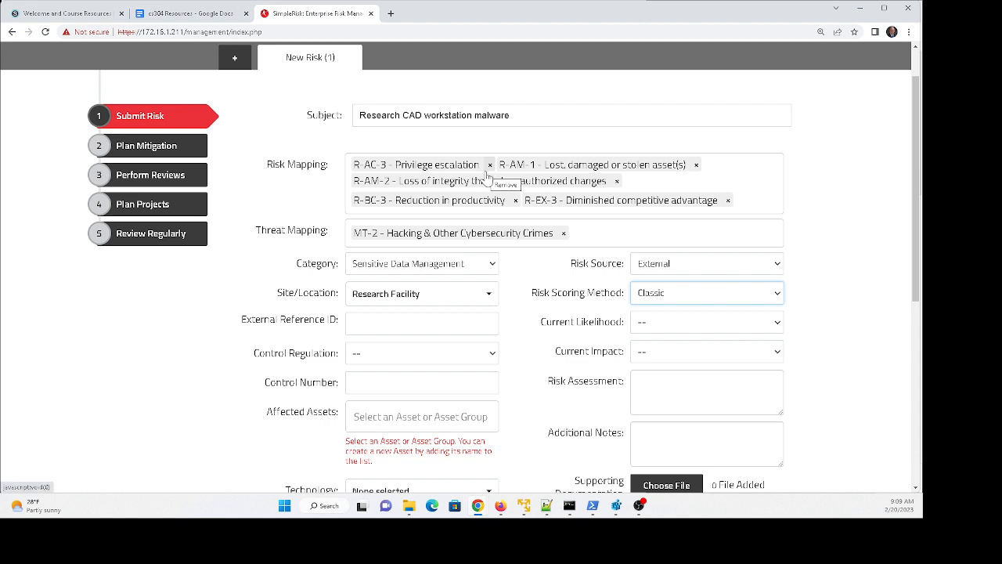
- Rate the risk's current likelihood as Credible and its current impact as Major
{"action": "left_click", "coordinate": [693, 333]}
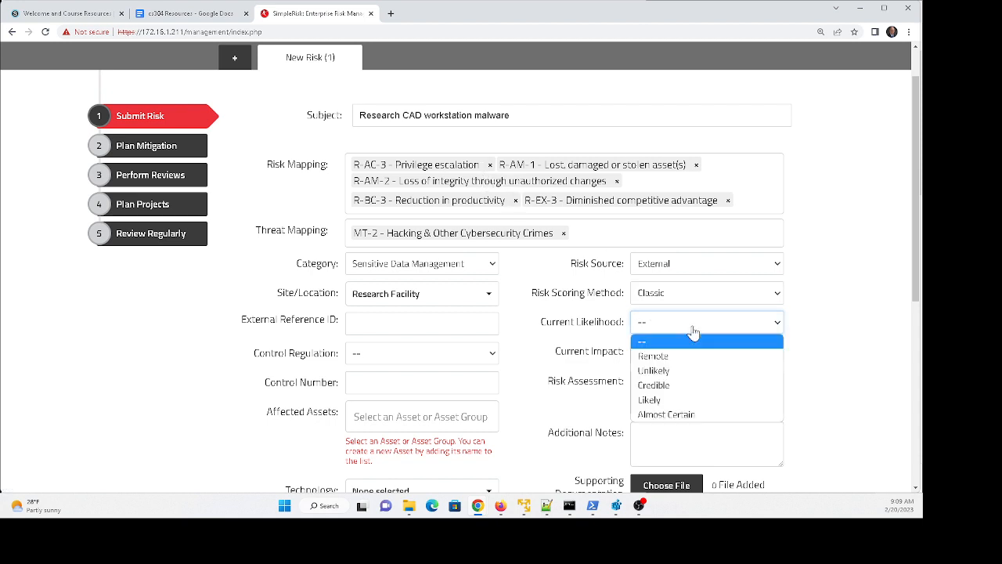
{"action": "left_click", "coordinate": [660, 389]}
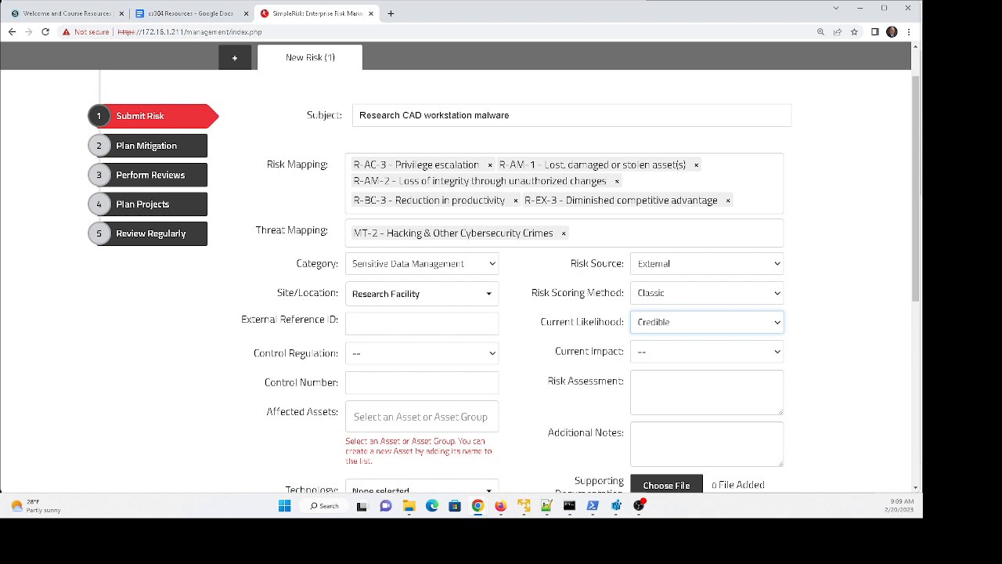
{"action": "left_click", "coordinate": [661, 354]}
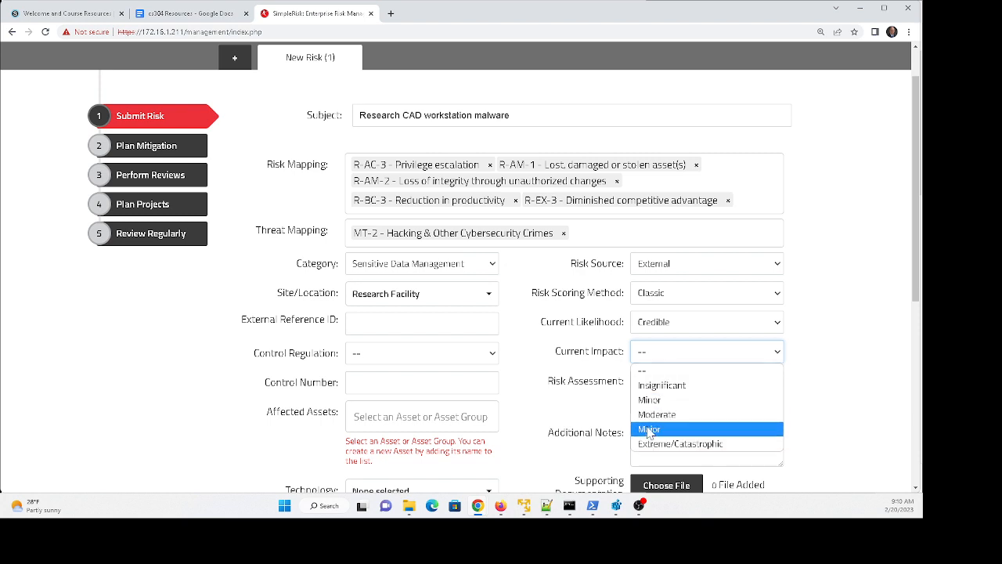
{"action": "left_click", "coordinate": [648, 429]}
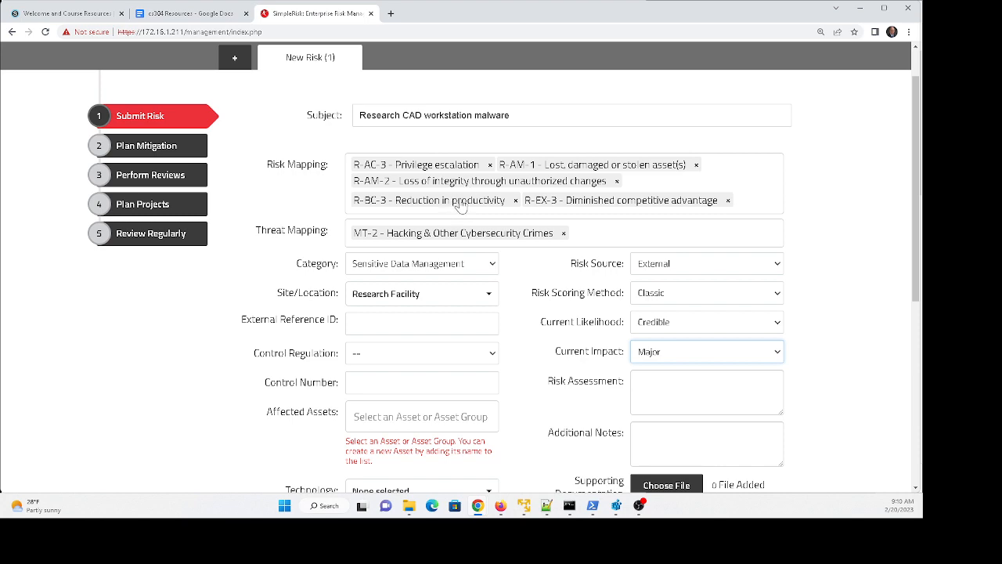
{"action": "scroll", "coordinate": [460, 205], "scroll_direction": "down", "scroll_amount": 1}
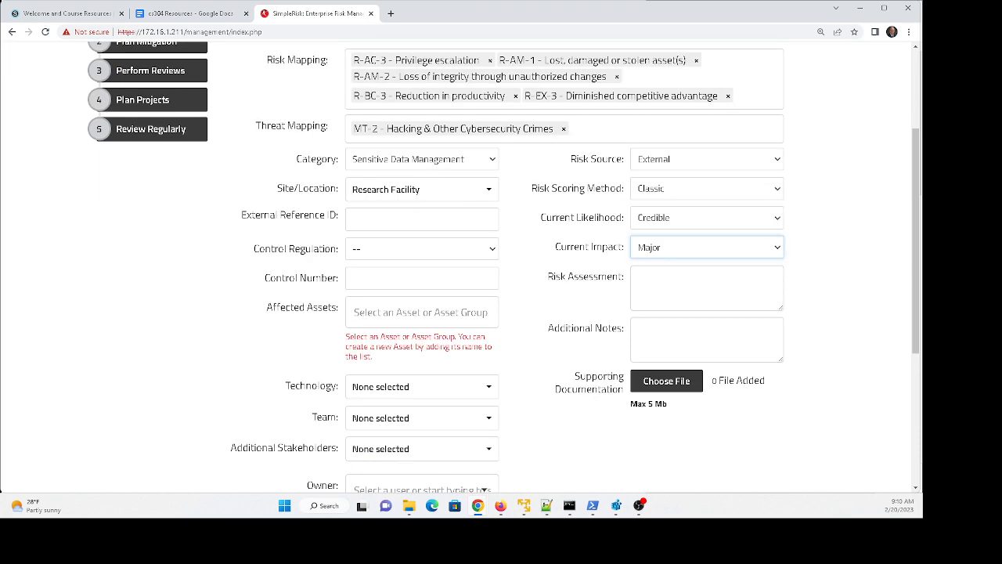
{"action": "scroll", "coordinate": [579, 304], "scroll_direction": "up", "scroll_amount": 1}
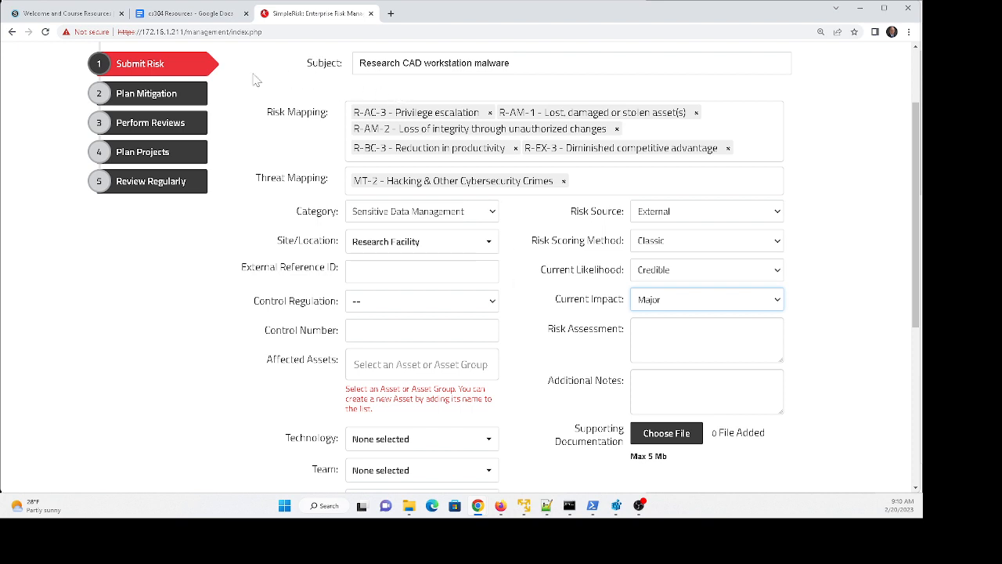
{"action": "scroll", "coordinate": [375, 105], "scroll_direction": "up", "scroll_amount": 1}
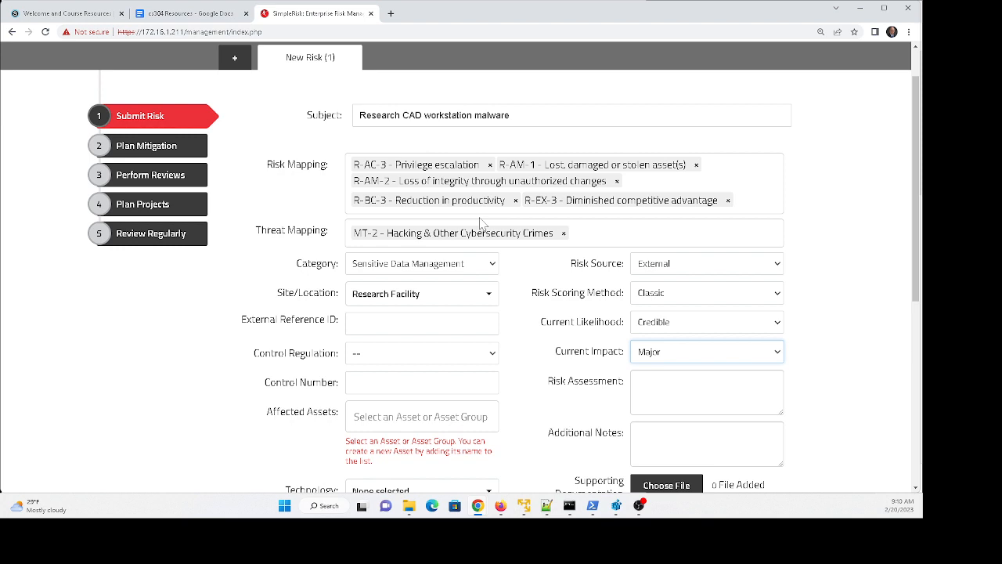
{"action": "left_click_drag", "start_coordinate": [549, 116], "coordinate": [356, 115]}
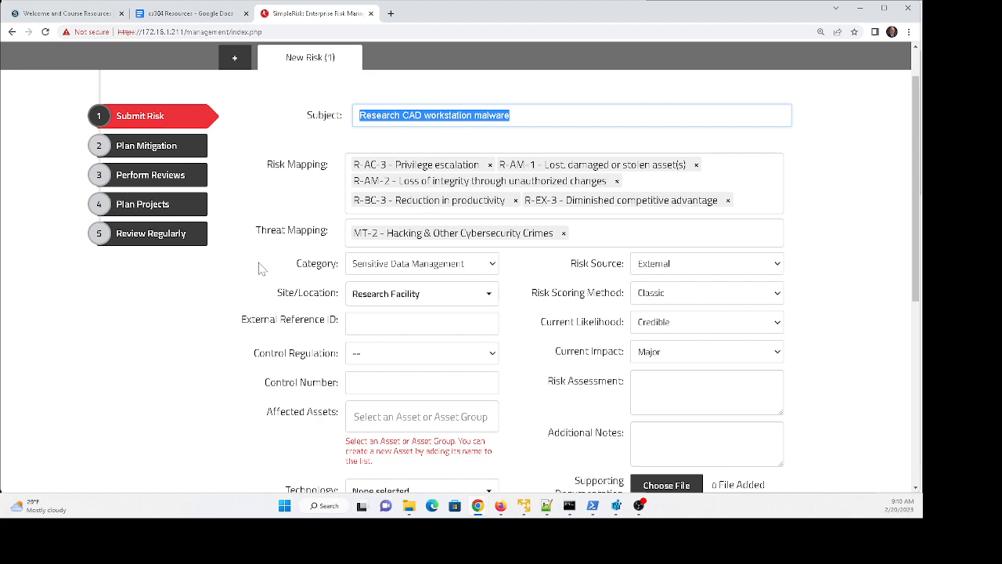
- Select Anti-Virus, Datacenter, Network and Windows as the technologies for the risk, and close the list of choices
{"action": "scroll", "coordinate": [266, 270], "scroll_direction": "down", "scroll_amount": 2}
{"action": "scroll", "coordinate": [274, 268], "scroll_direction": "down", "scroll_amount": 3}
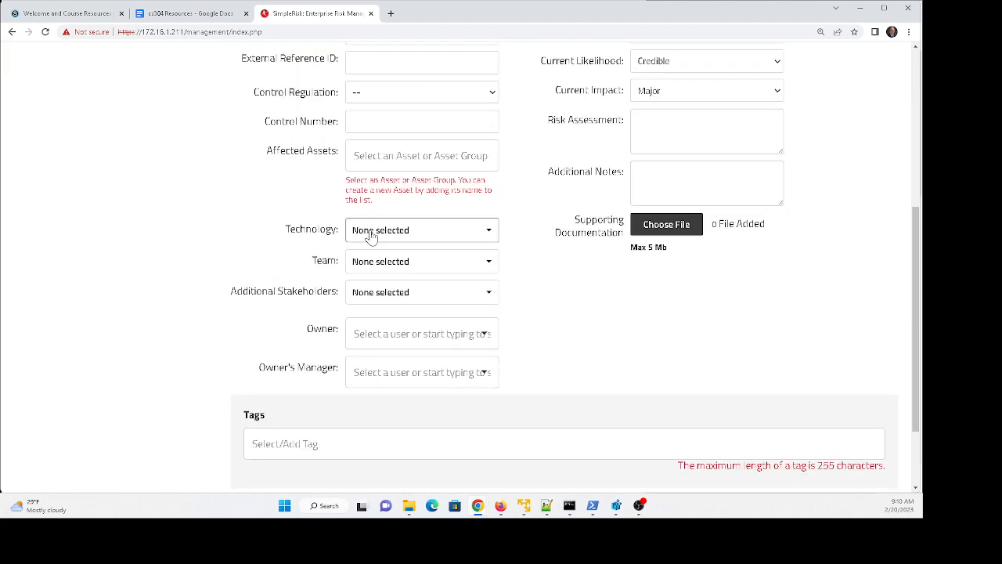
{"action": "left_click", "coordinate": [370, 235]}
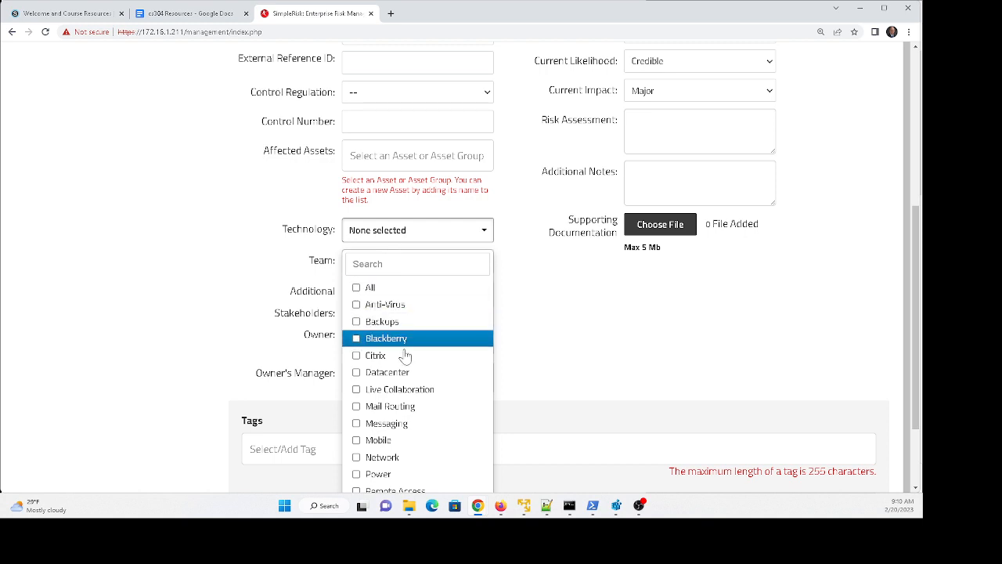
{"action": "left_click", "coordinate": [357, 305]}
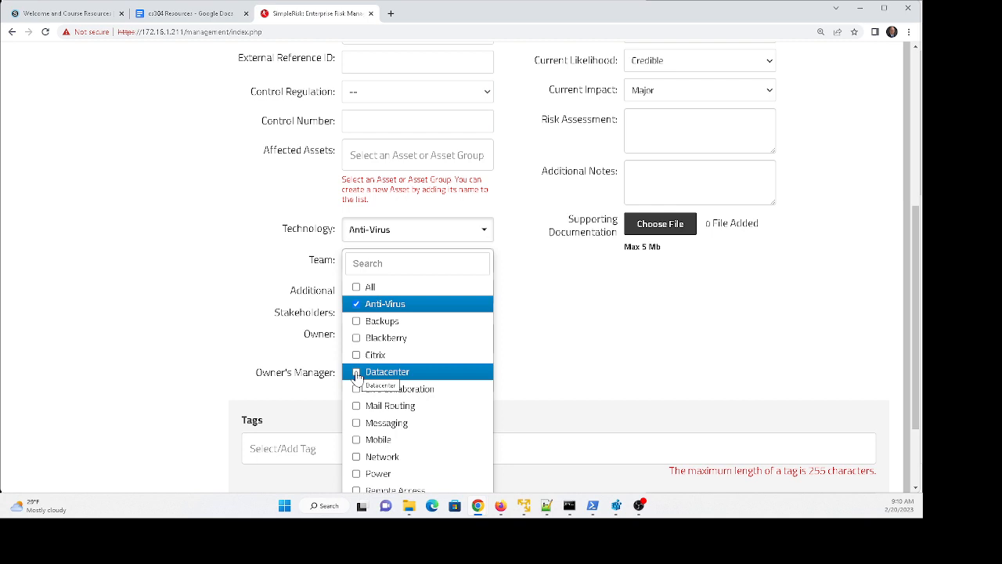
{"action": "left_click", "coordinate": [357, 373]}
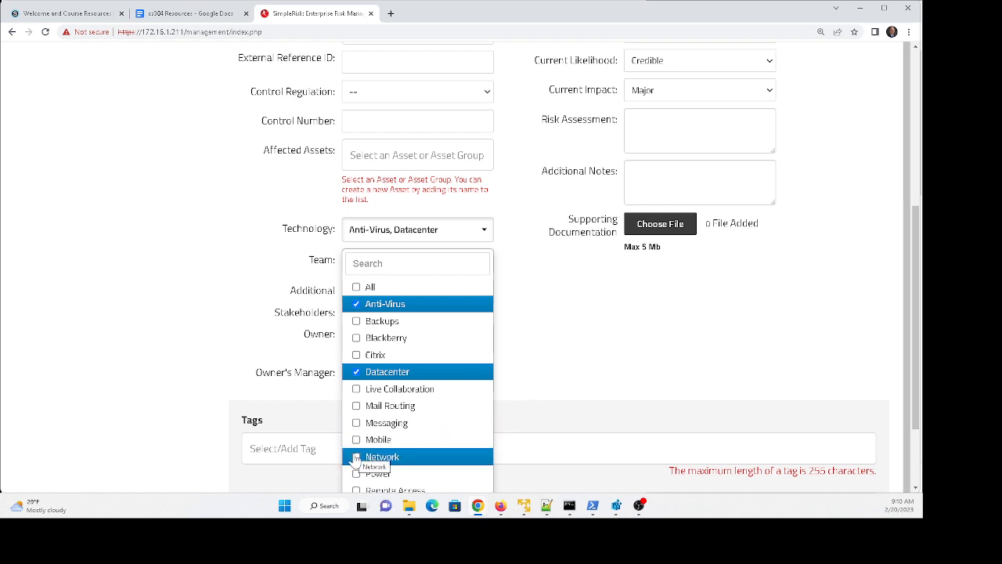
{"action": "scroll", "coordinate": [156, 236], "scroll_direction": "down", "scroll_amount": 1}
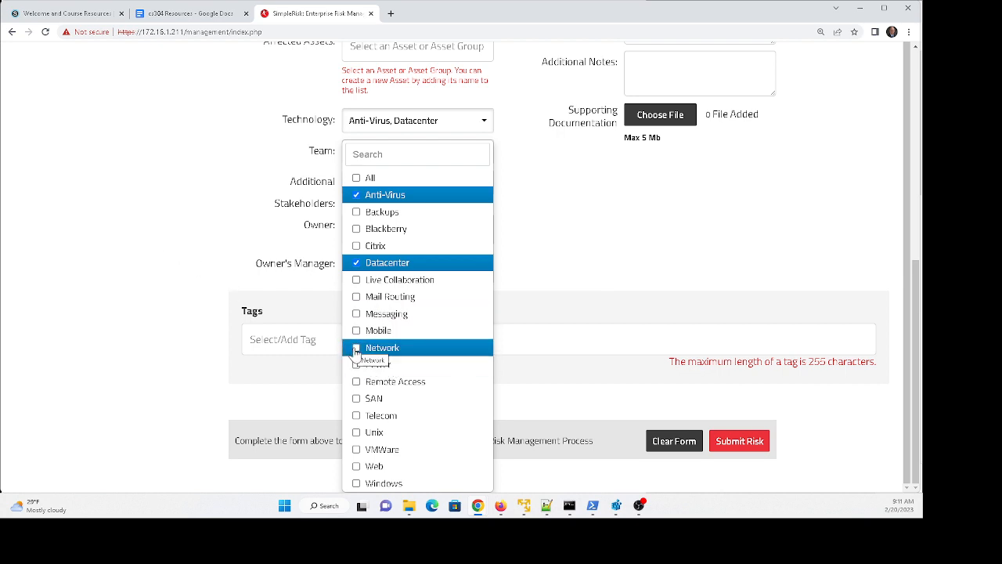
{"action": "left_click", "coordinate": [356, 350]}
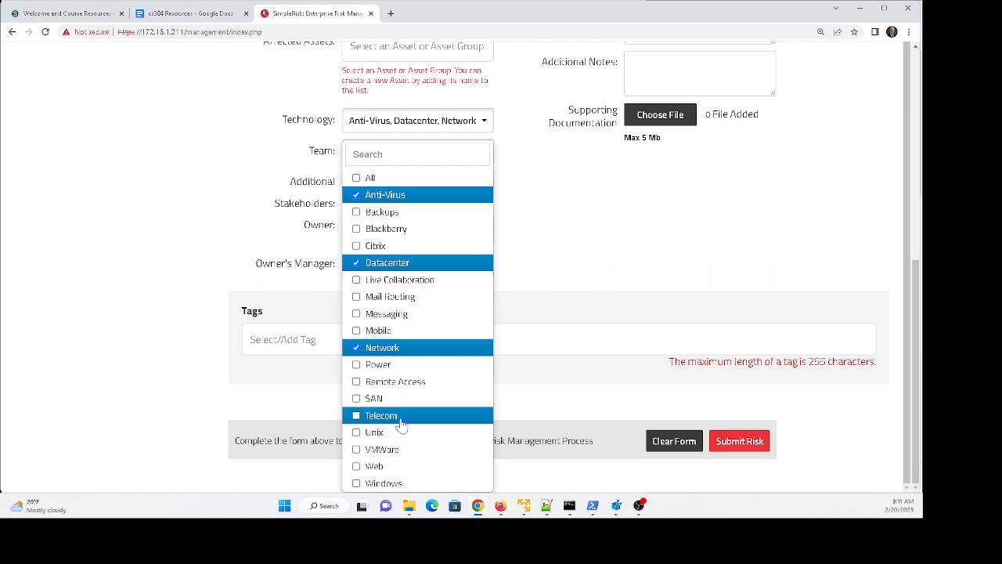
{"action": "left_click", "coordinate": [358, 486]}
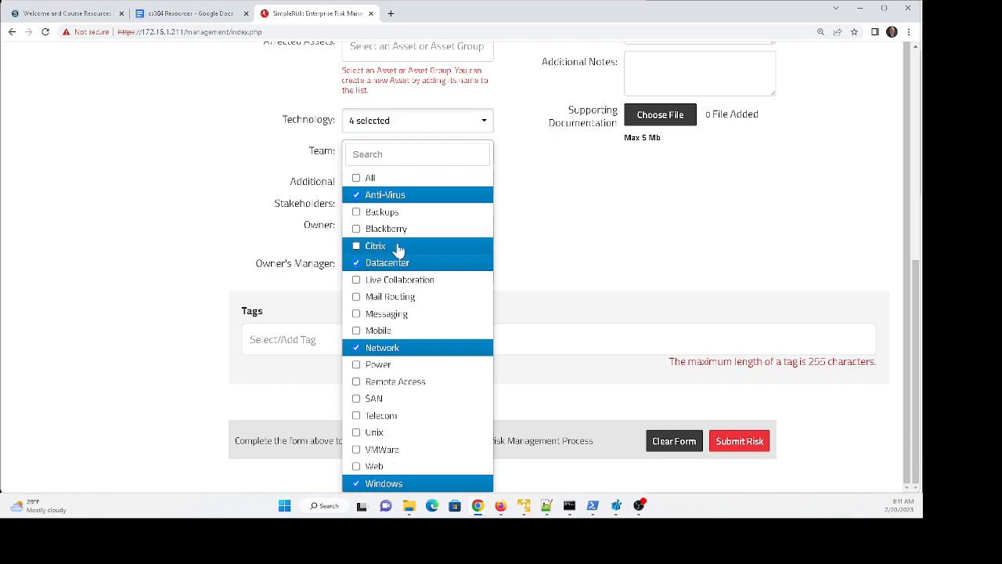
{"action": "left_click", "coordinate": [536, 217]}
- Assign the risk to the IT Systems Management team and close the list of teams
{"action": "left_click", "coordinate": [427, 159]}
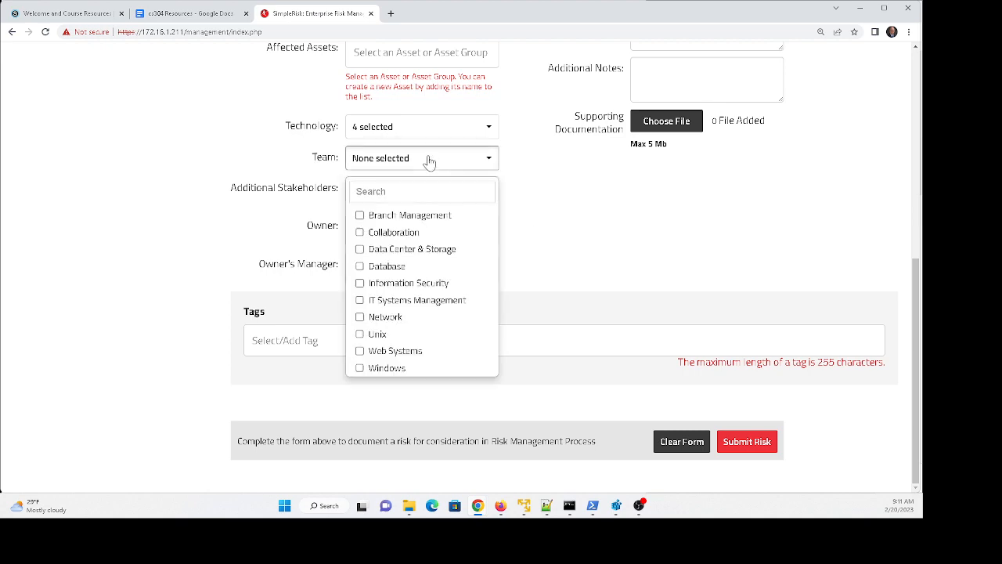
{"action": "left_click", "coordinate": [359, 300]}
{"action": "scroll", "coordinate": [137, 197], "scroll_direction": "up", "scroll_amount": 5}
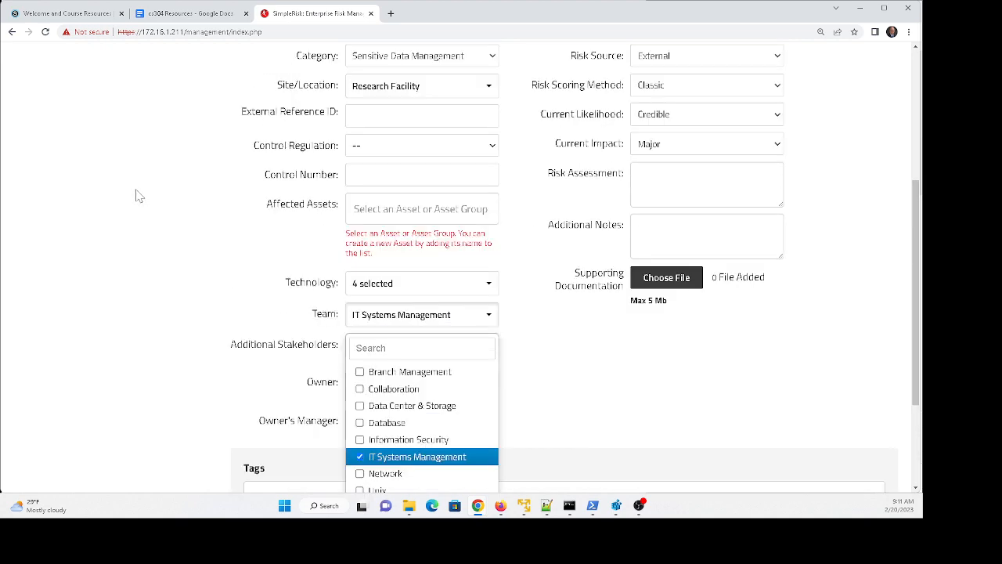
{"action": "scroll", "coordinate": [205, 171], "scroll_direction": "up", "scroll_amount": 1}
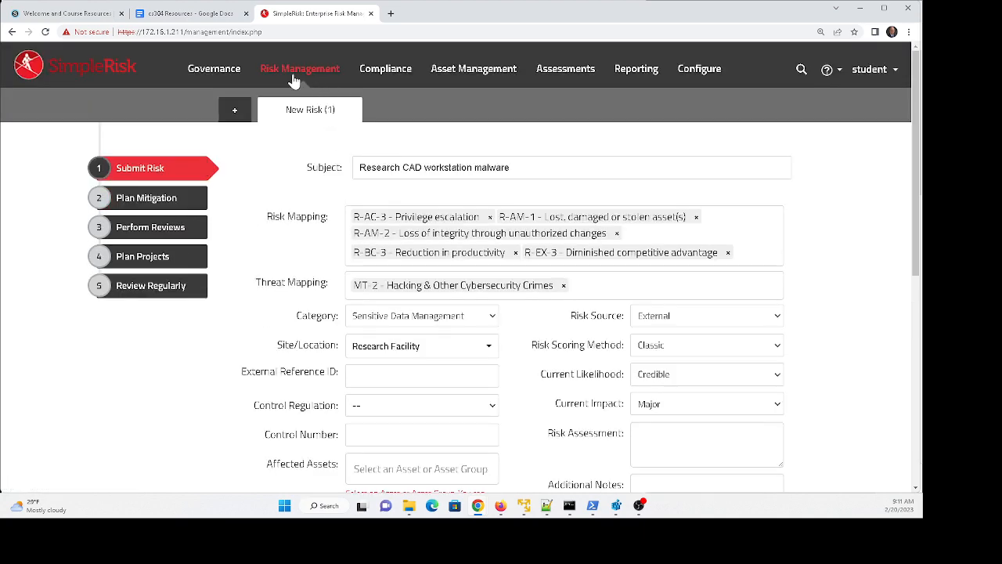
{"action": "scroll", "coordinate": [303, 130], "scroll_direction": "down", "scroll_amount": 1}
{"action": "scroll", "coordinate": [501, 266], "scroll_direction": "down", "scroll_amount": 4}
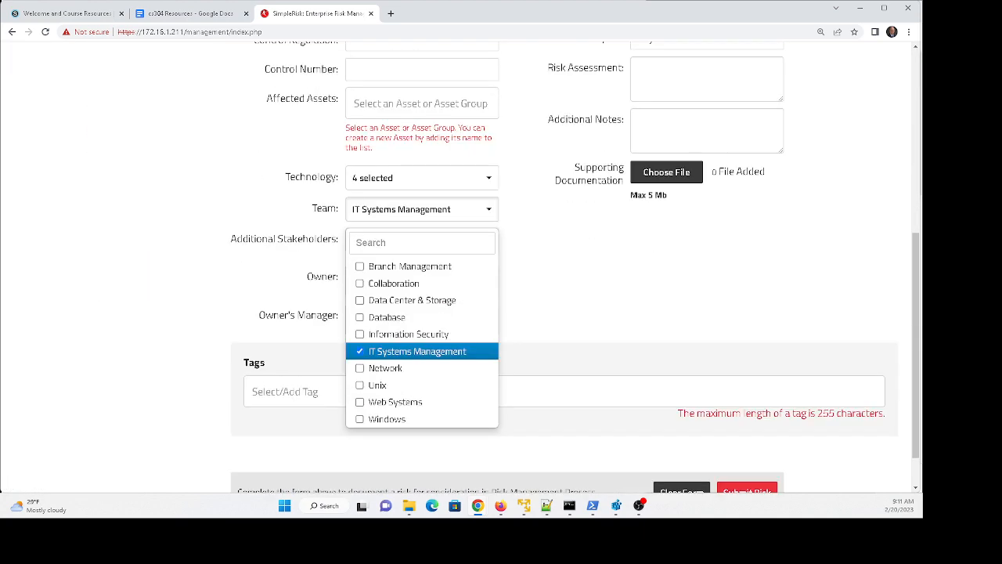
{"action": "left_click", "coordinate": [586, 283]}
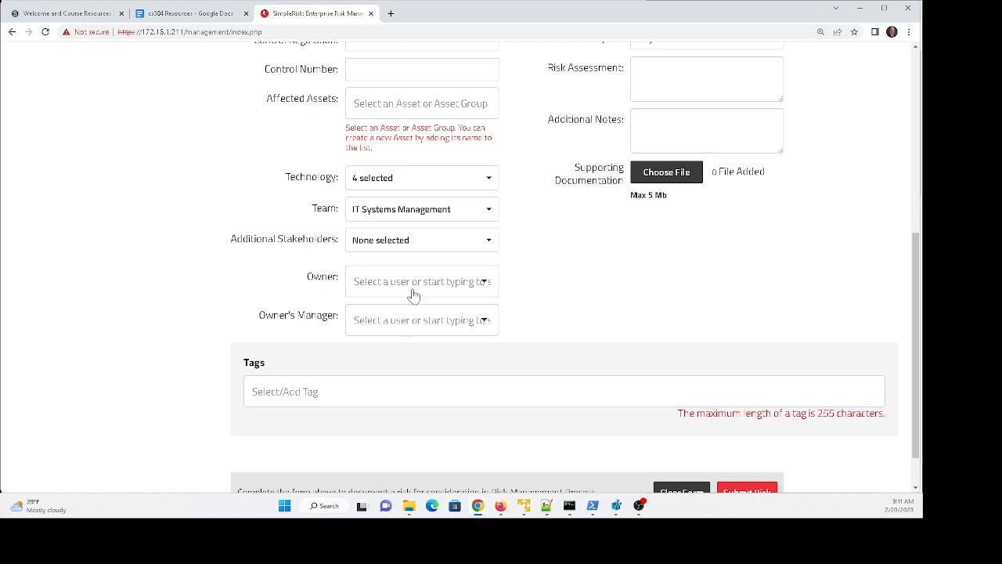
{"action": "scroll", "coordinate": [486, 288], "scroll_direction": "down", "scroll_amount": 1}
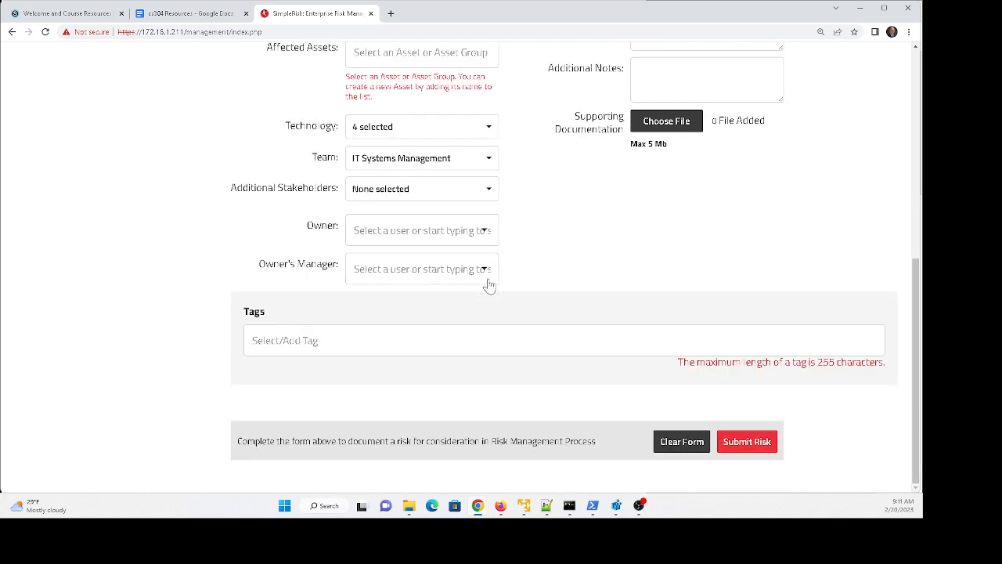
- Submit the Research CAD workstation malware risk and return to the summary at the start of its record
{"action": "left_click", "coordinate": [742, 443]}
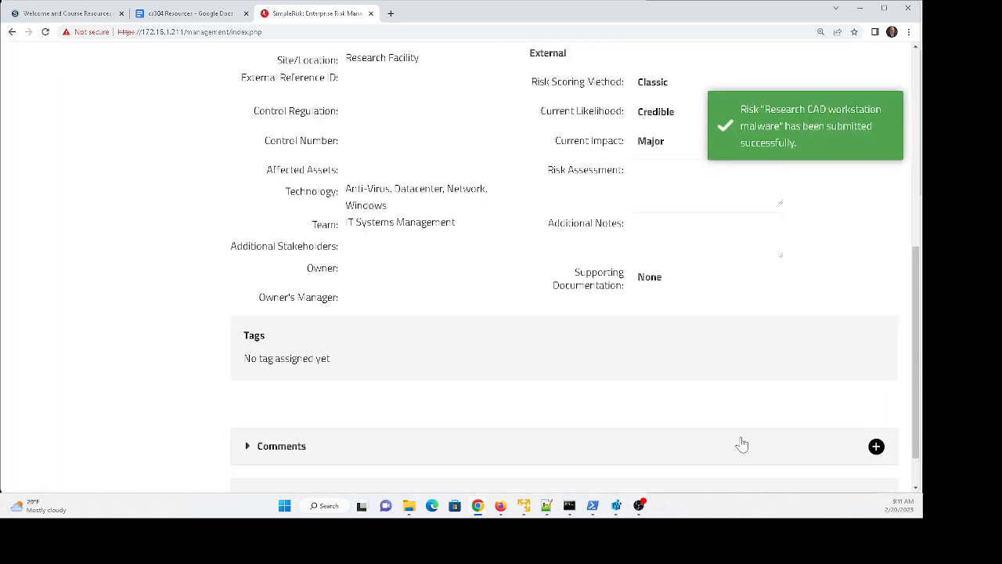
{"action": "scroll", "coordinate": [759, 265], "scroll_direction": "up", "scroll_amount": 8}
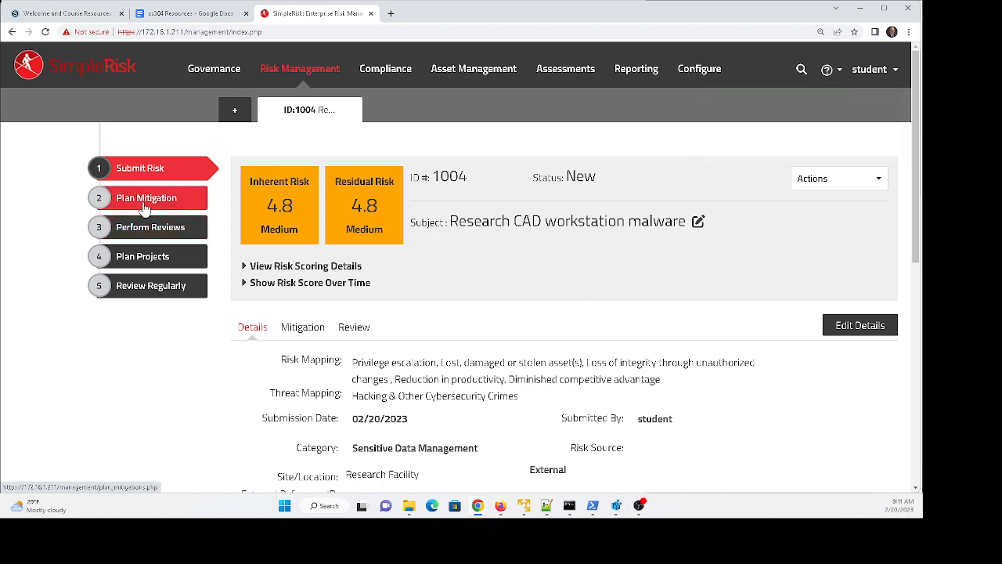
- Open the reporting overview and examine the open, mitigation and review status charts and the monthly risk table through February 2023
{"action": "left_click", "coordinate": [634, 73]}
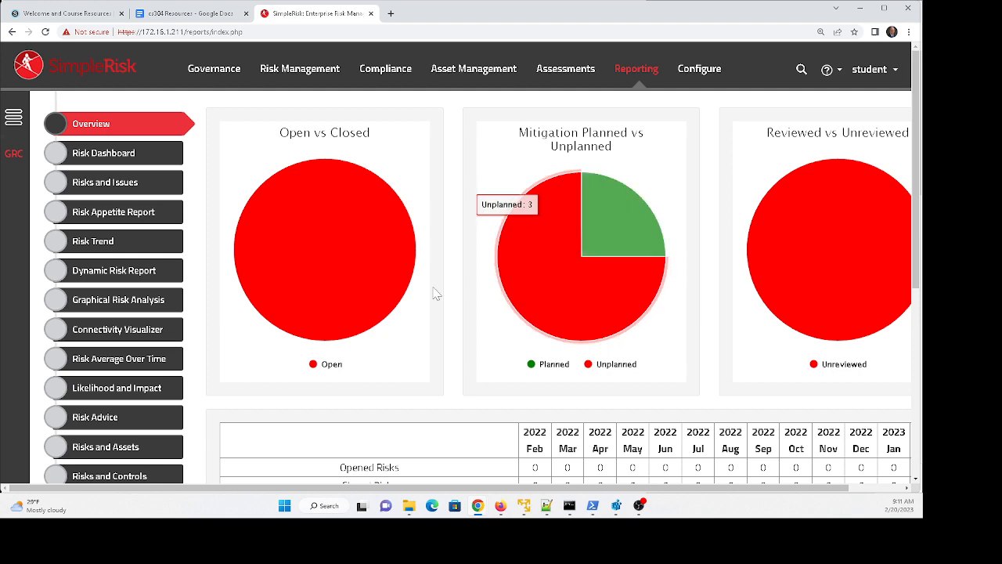
{"action": "scroll", "coordinate": [435, 300], "scroll_direction": "down", "scroll_amount": 2}
{"action": "scroll", "coordinate": [533, 207], "scroll_direction": "up", "scroll_amount": 2}
{"action": "scroll", "coordinate": [611, 201], "scroll_direction": "down", "scroll_amount": 1}
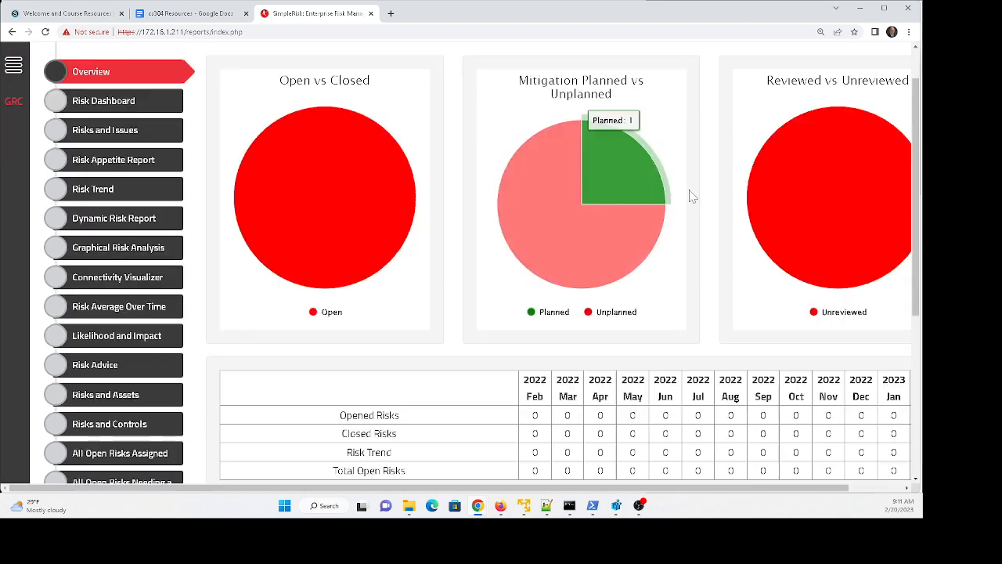
{"action": "scroll", "coordinate": [692, 195], "scroll_direction": "down", "scroll_amount": 3}
{"action": "left_click_drag", "start_coordinate": [613, 487], "coordinate": [667, 487]}
{"action": "scroll", "coordinate": [864, 238], "scroll_direction": "up", "scroll_amount": 1}
{"action": "scroll", "coordinate": [876, 229], "scroll_direction": "up", "scroll_amount": 1}
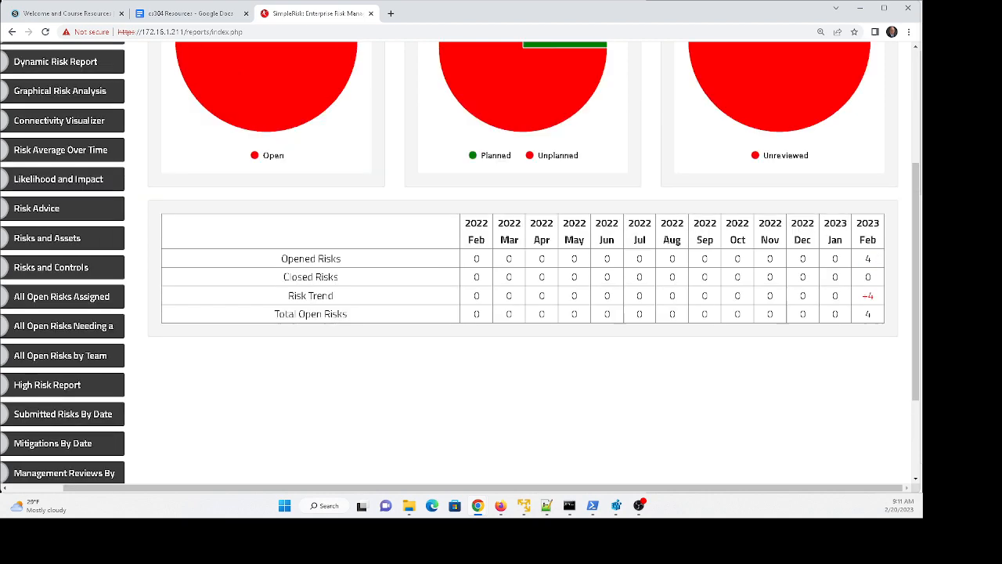
{"action": "scroll", "coordinate": [871, 301], "scroll_direction": "up", "scroll_amount": 1}
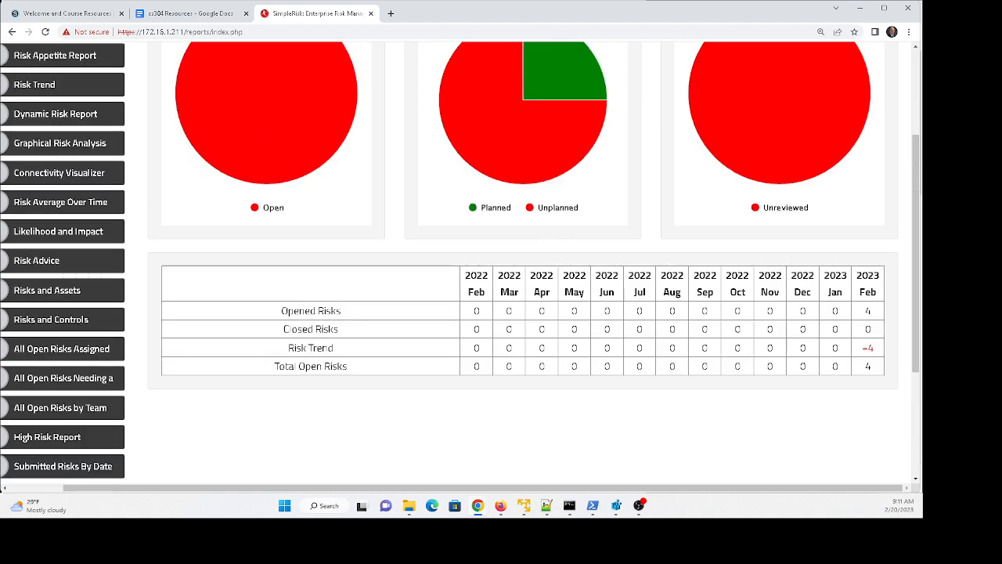
{"action": "scroll", "coordinate": [599, 358], "scroll_direction": "up", "scroll_amount": 3}
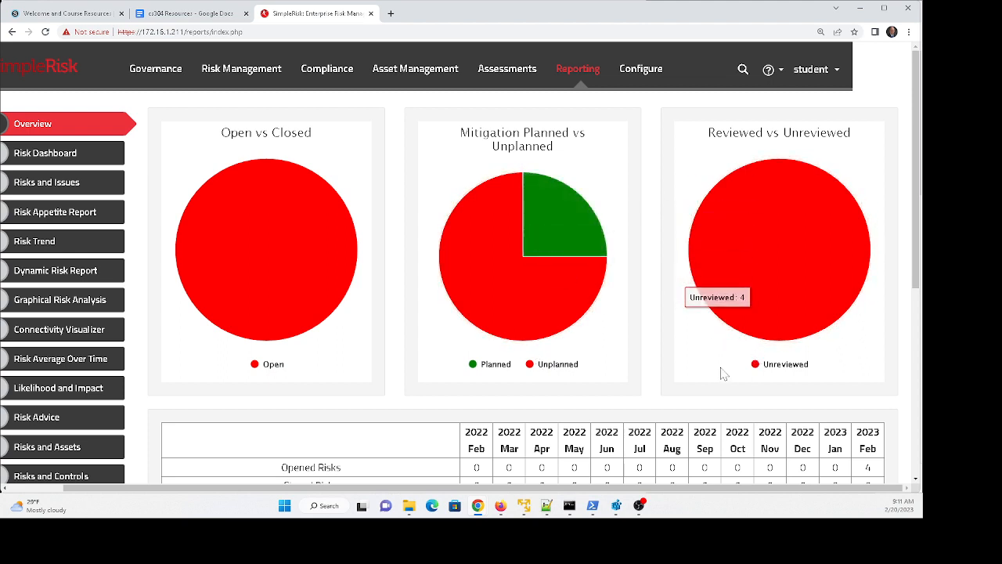
{"action": "mouse_move", "coordinate": [540, 192]}
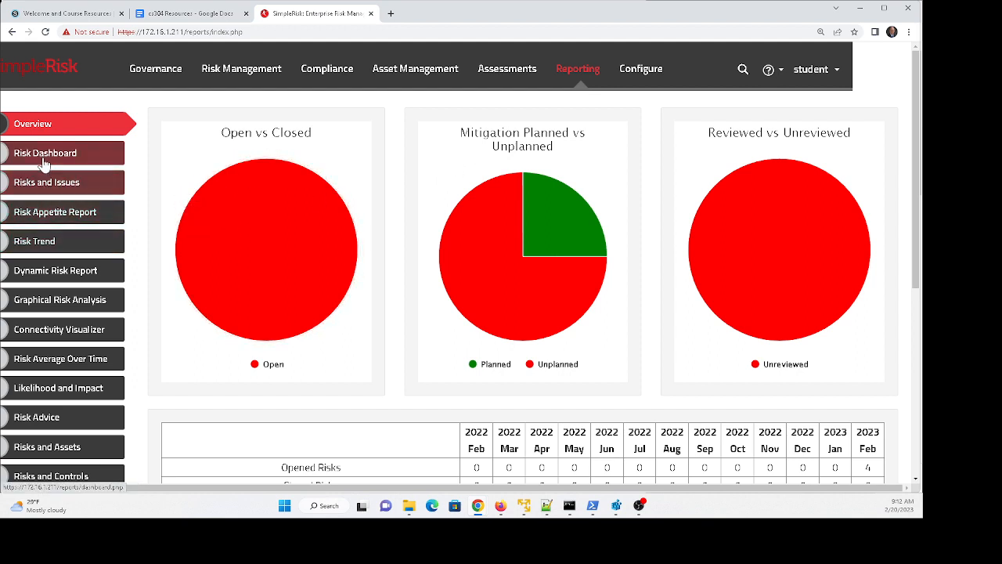
- Open the Risk Appetite Report to see the risks outside appetite
{"action": "left_click", "coordinate": [65, 218]}
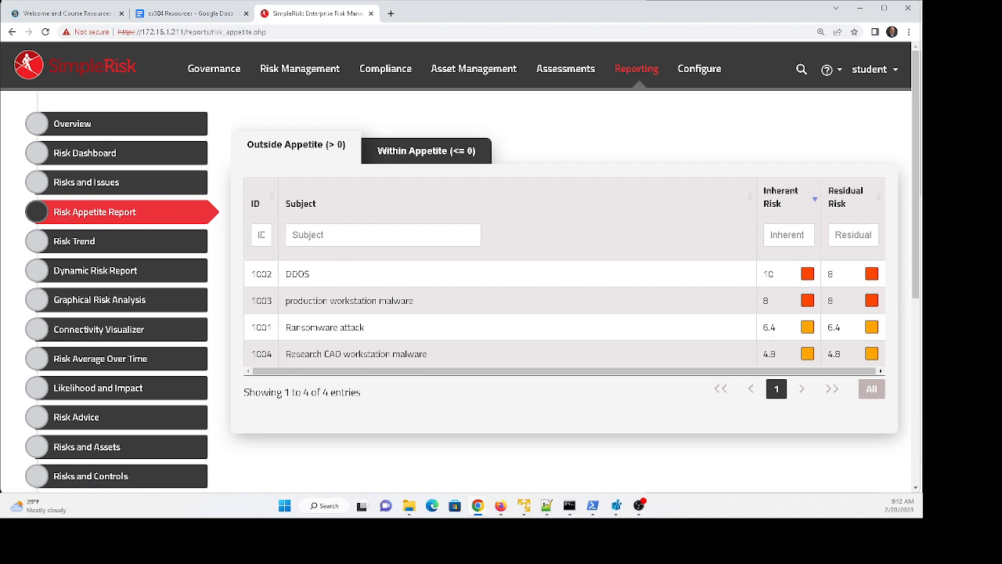